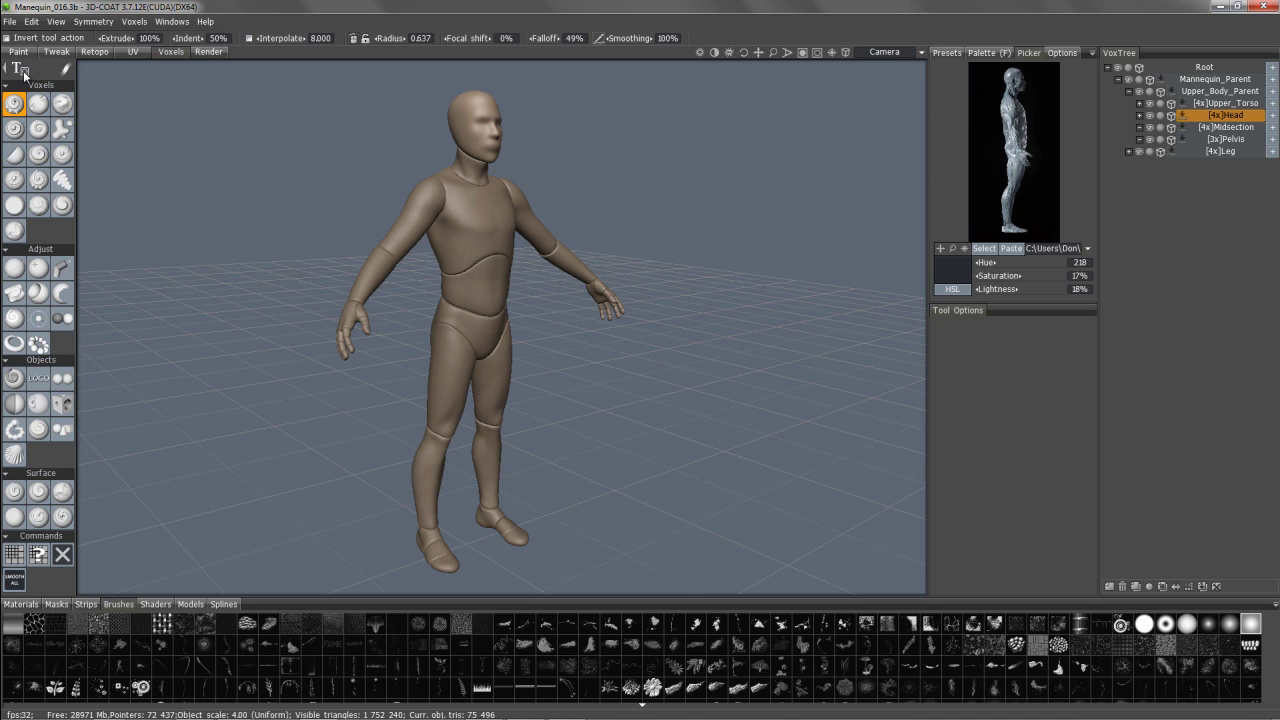
Cycle the voxel tool panel view to larger icons, pick Adjust, then switch to a named text list.
mouse_move(67, 70)
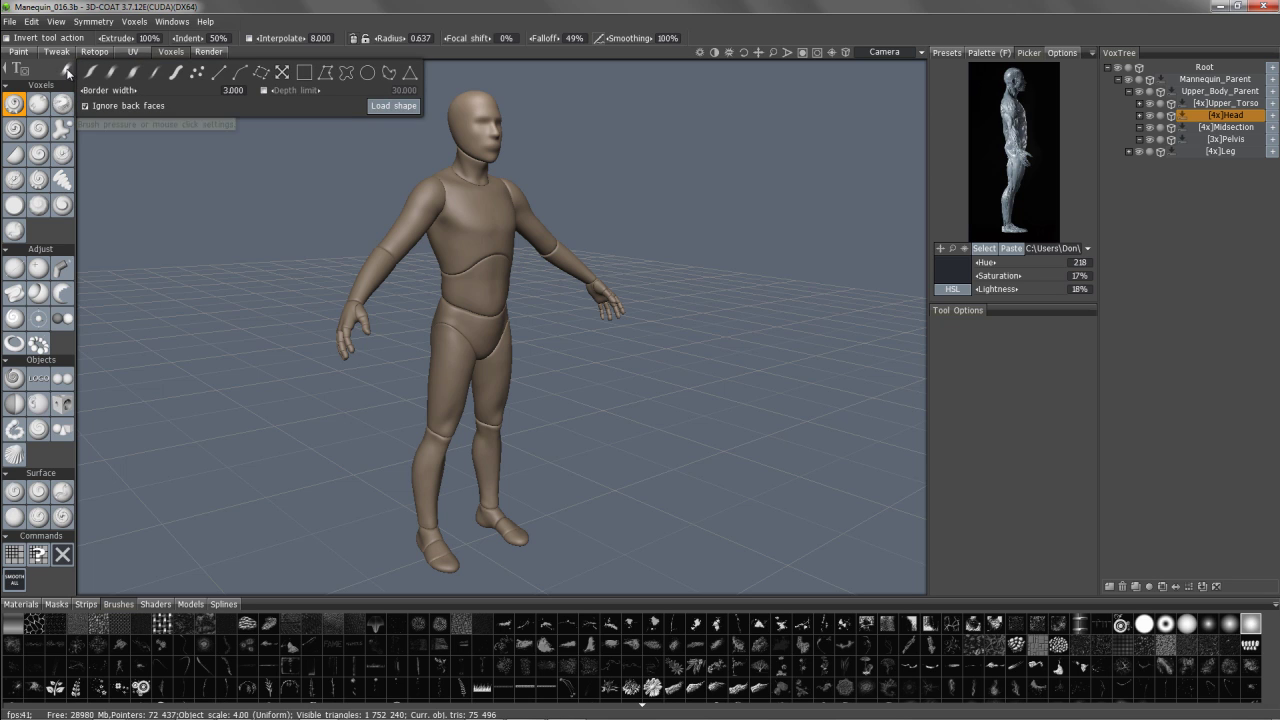
left_click(24, 72)
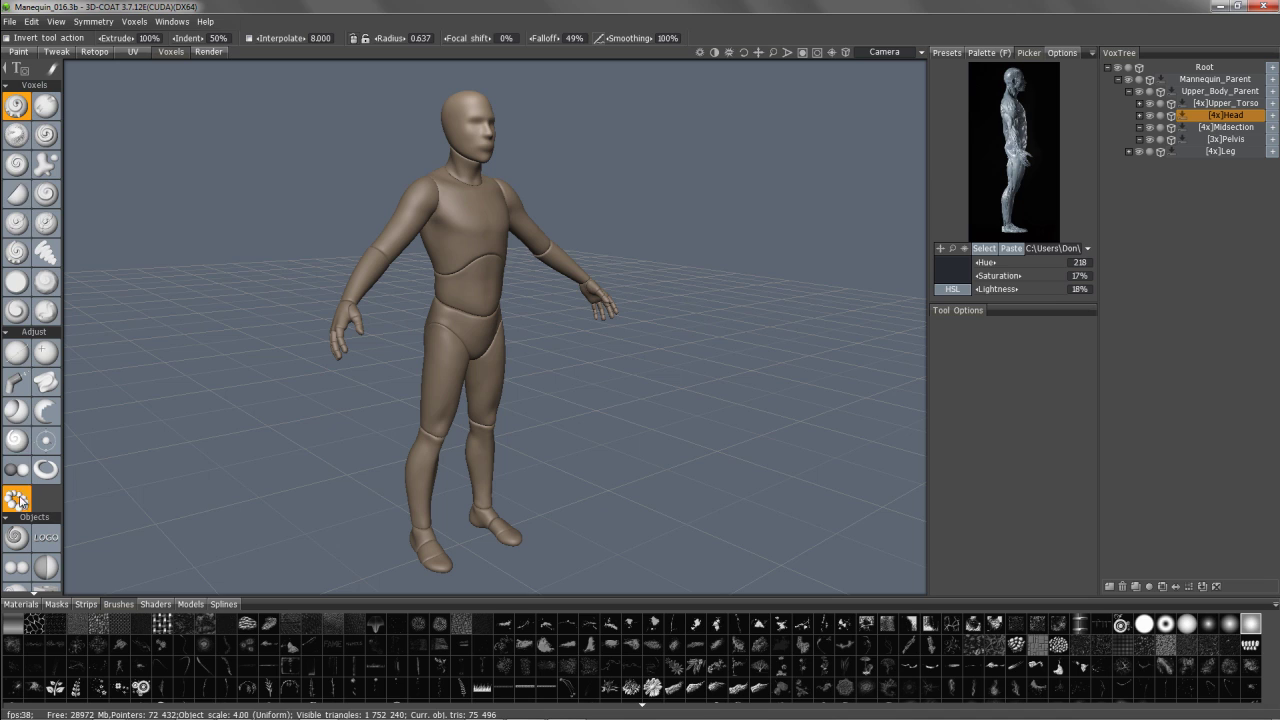
left_click(46, 384)
left_click(24, 72)
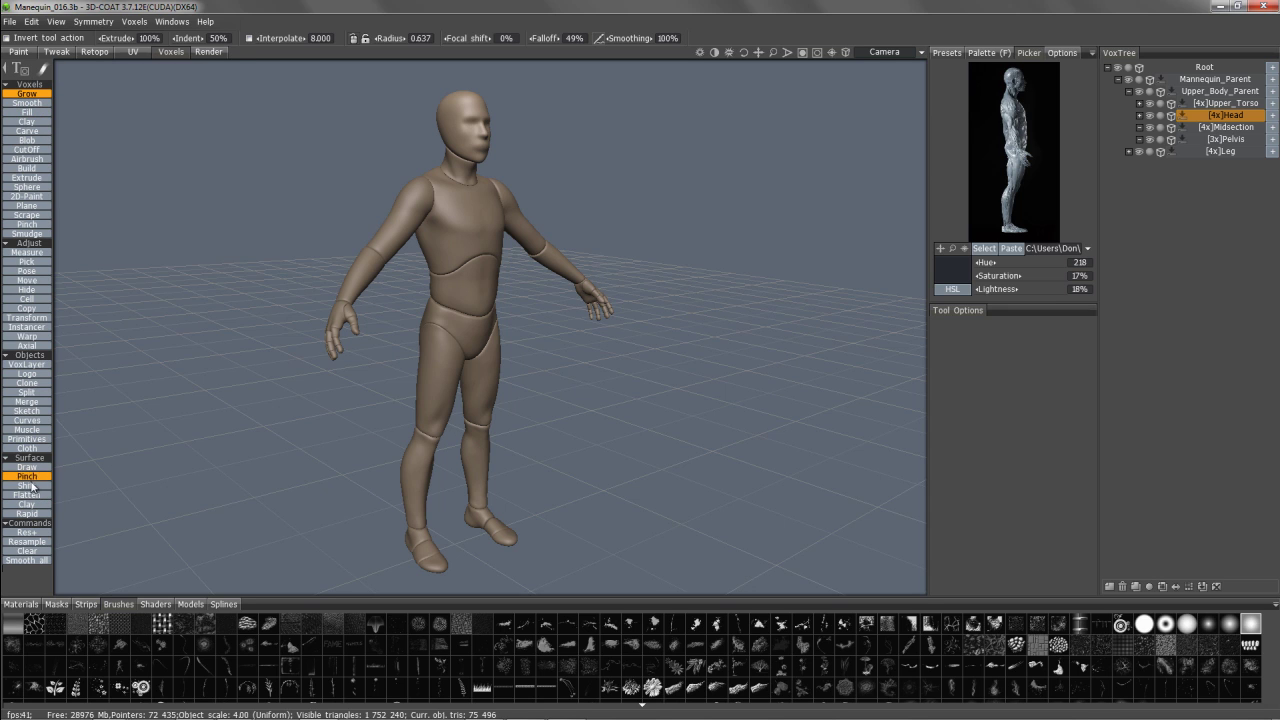
Visit the Tweak, Retopo, Paint and Retopo rooms in turn, then return to Voxels.
left_click(55, 51)
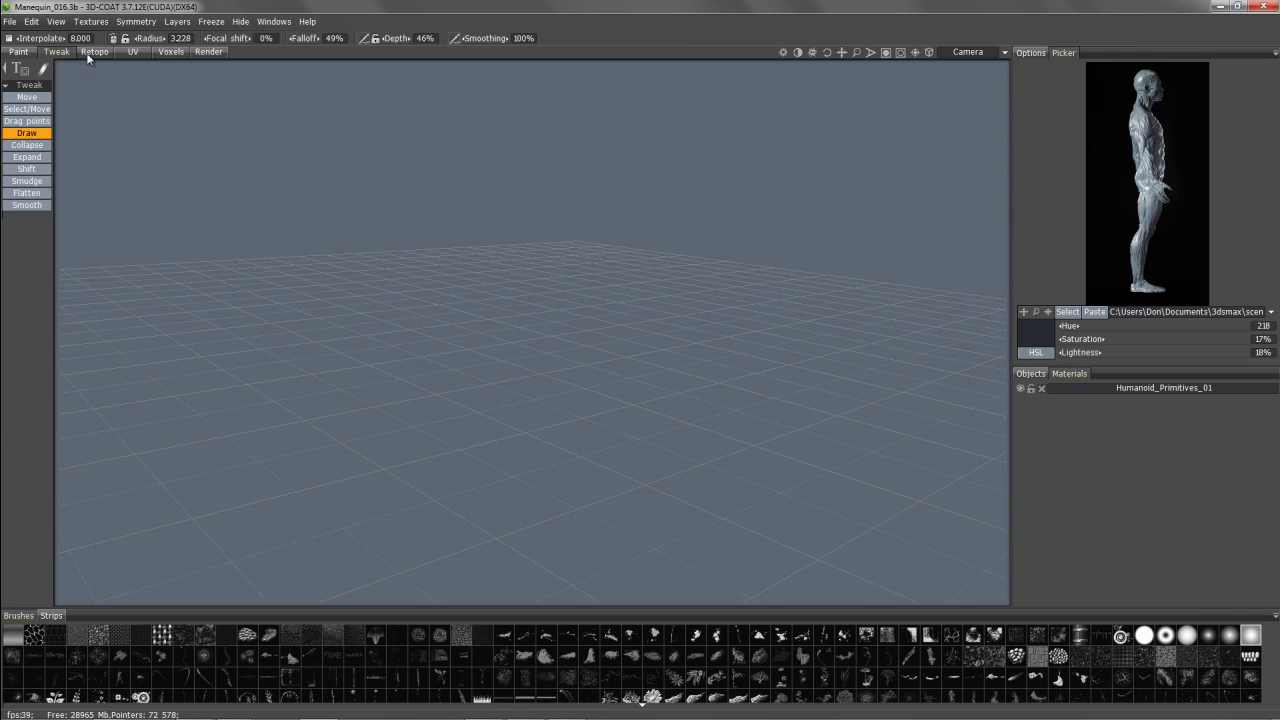
left_click(94, 51)
left_click(18, 51)
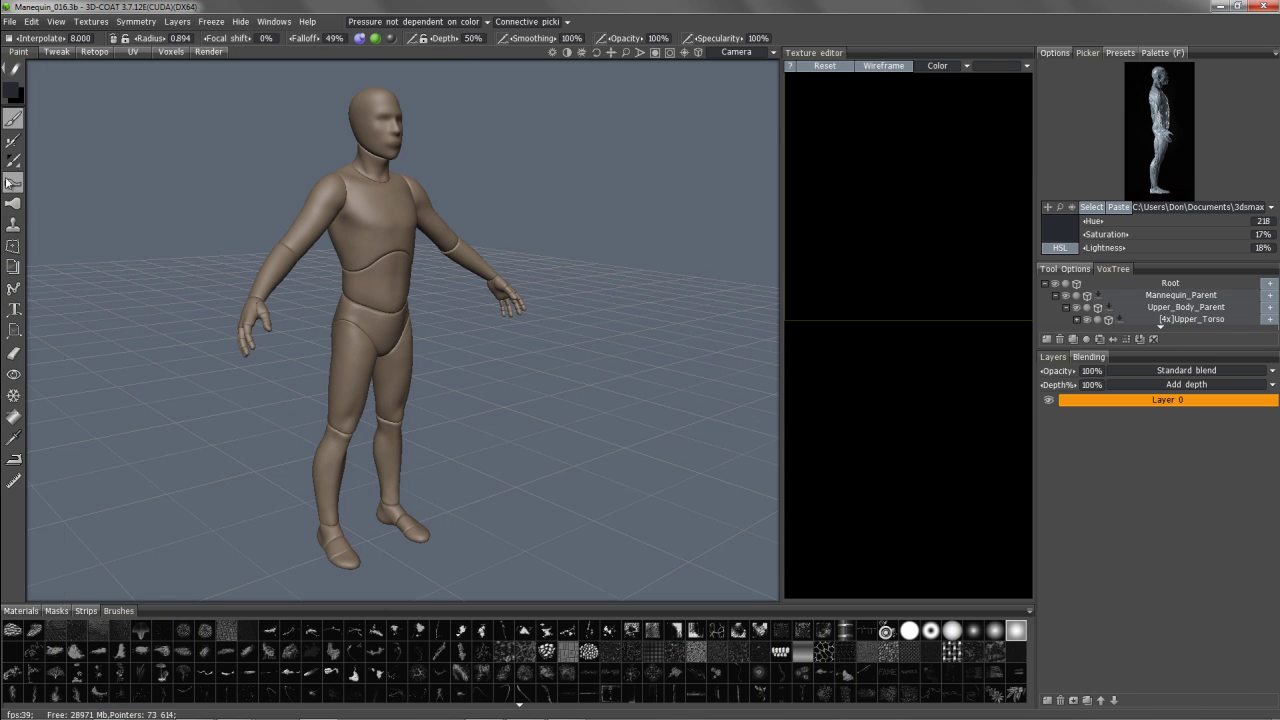
left_click(94, 51)
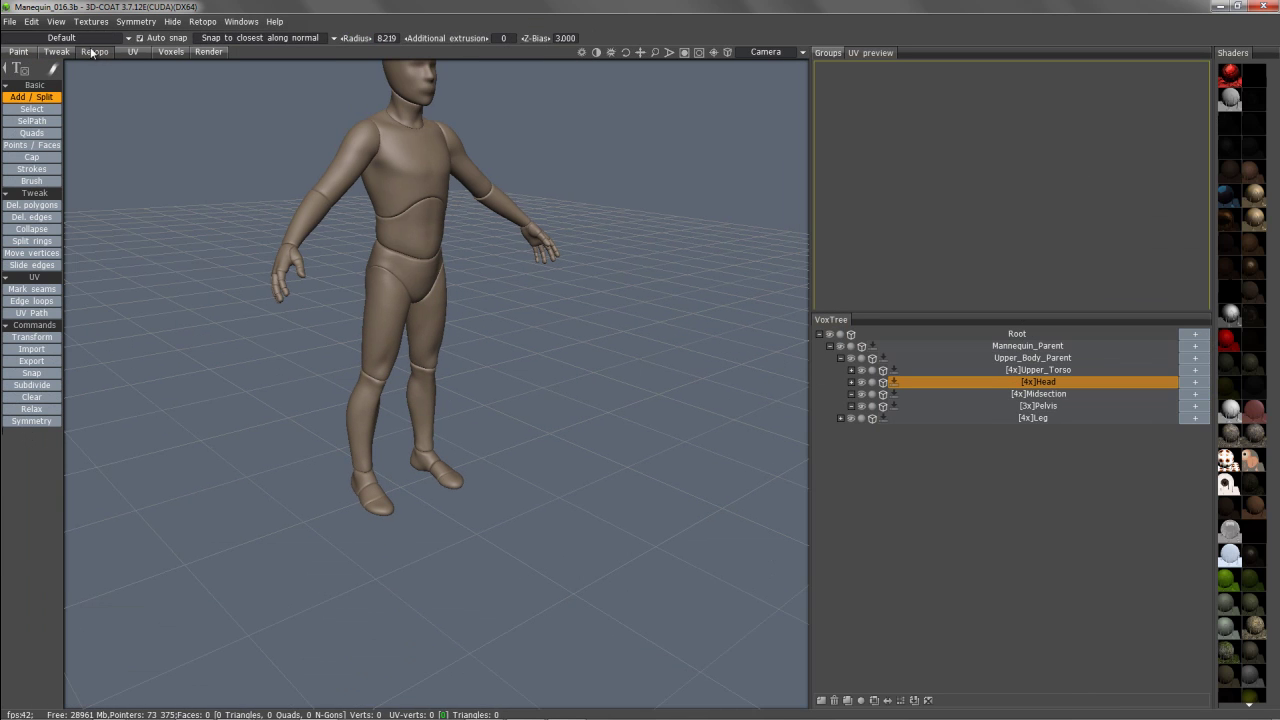
left_click(171, 51)
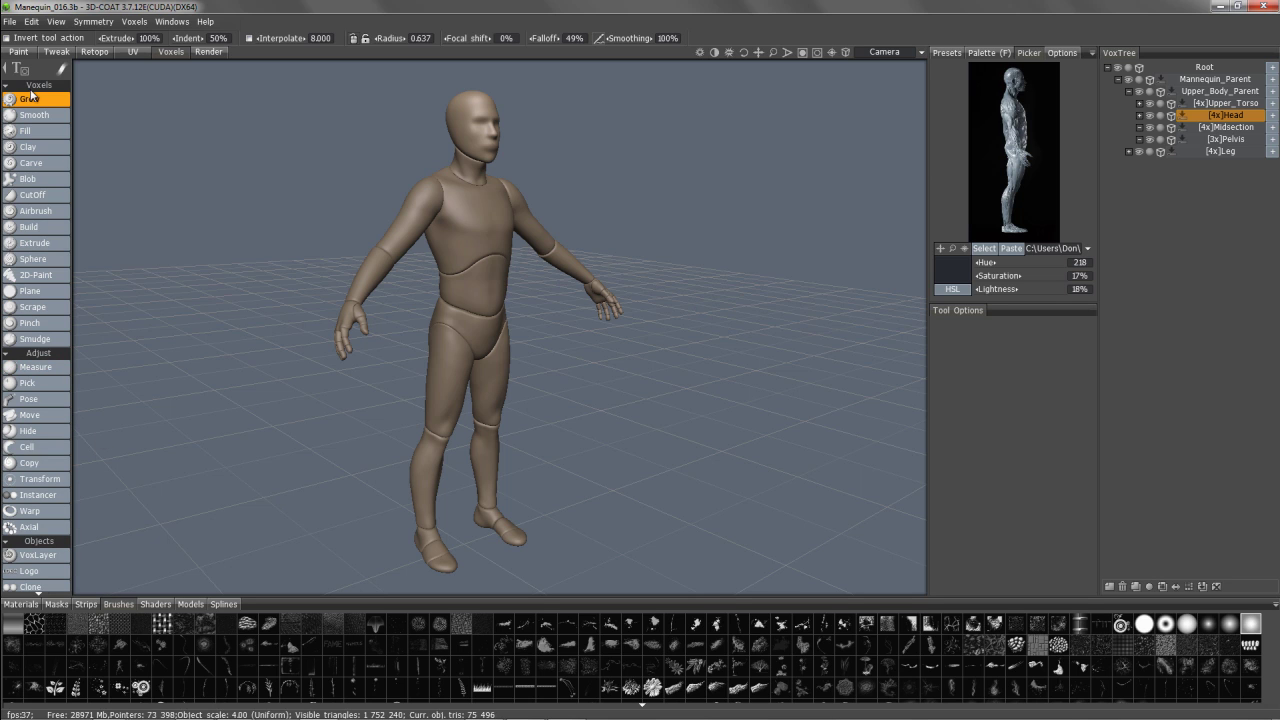
Switch the voxel tools to large two-column icons and pick a tool from the Commands group.
left_click(20, 70)
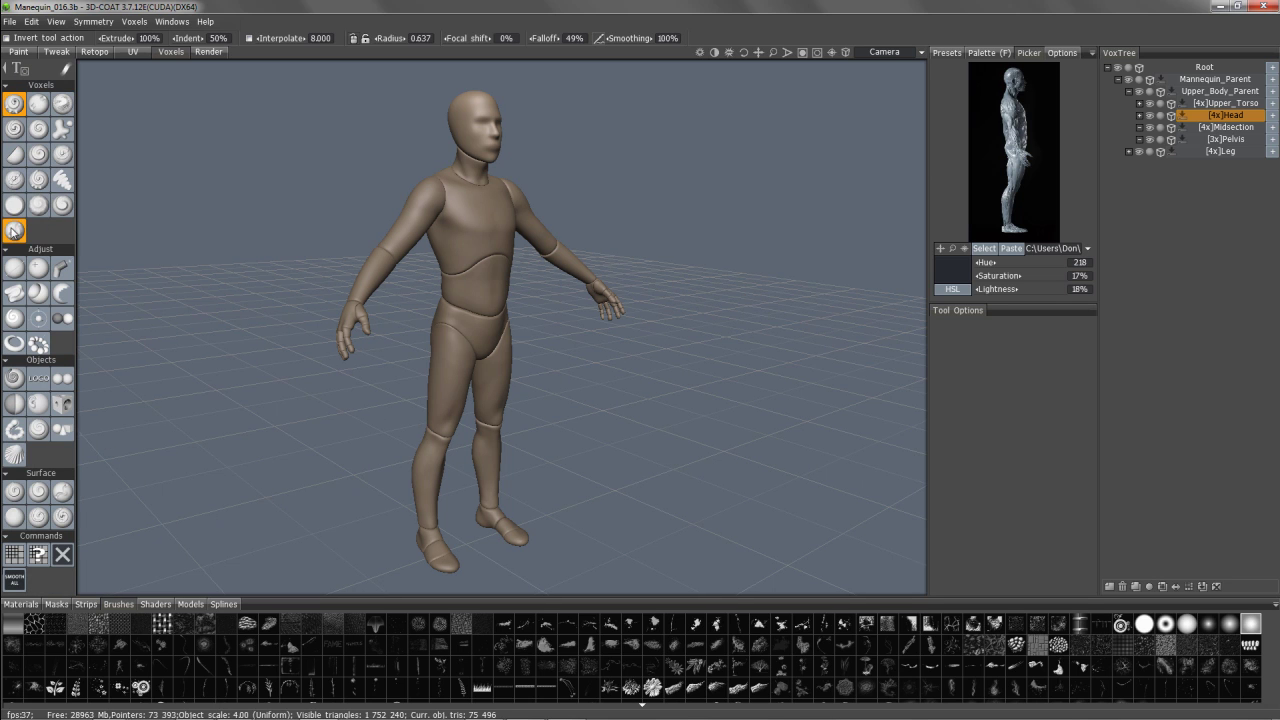
left_click(31, 71)
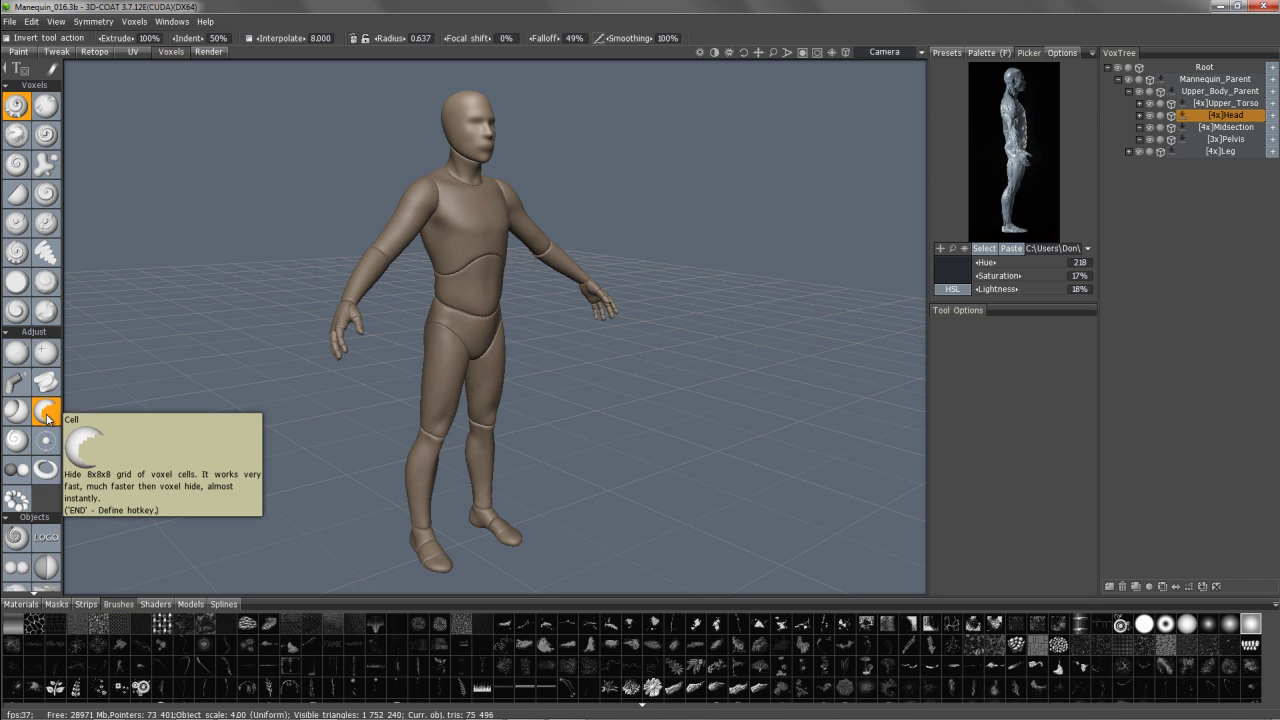
scroll(50, 380, "down", 1)
scroll(52, 360, "down", 4)
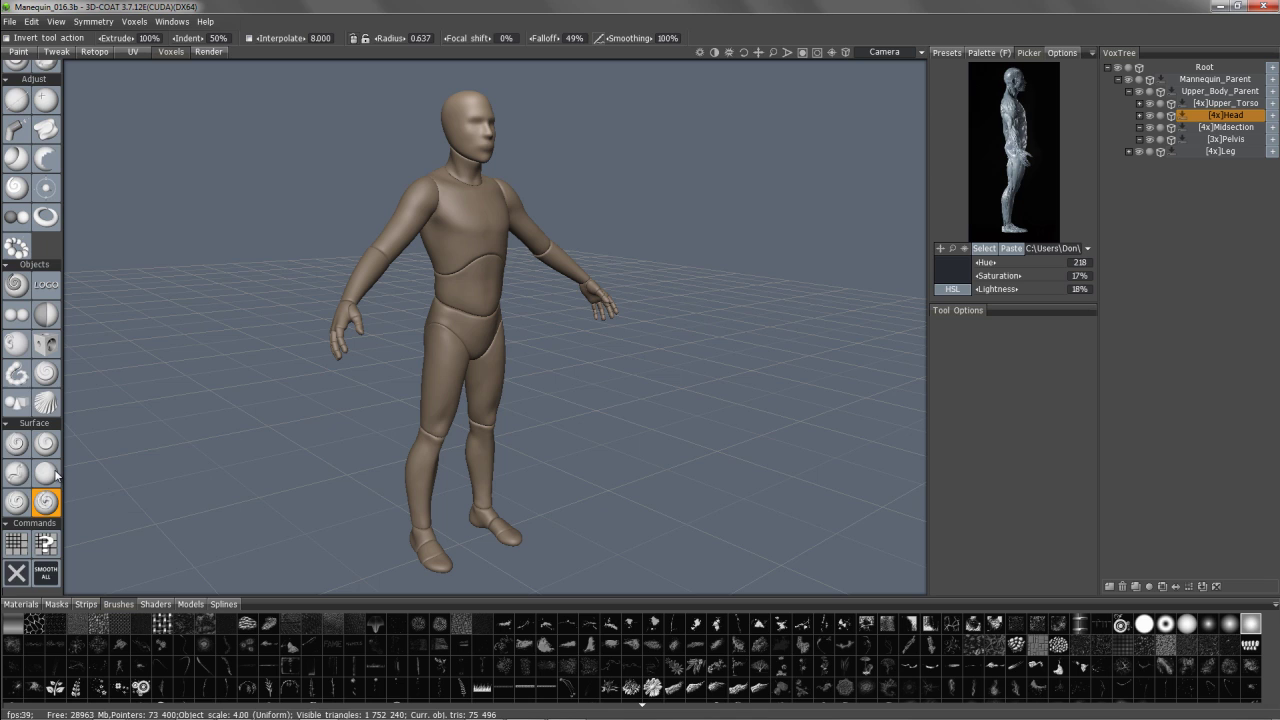
left_click(37, 541)
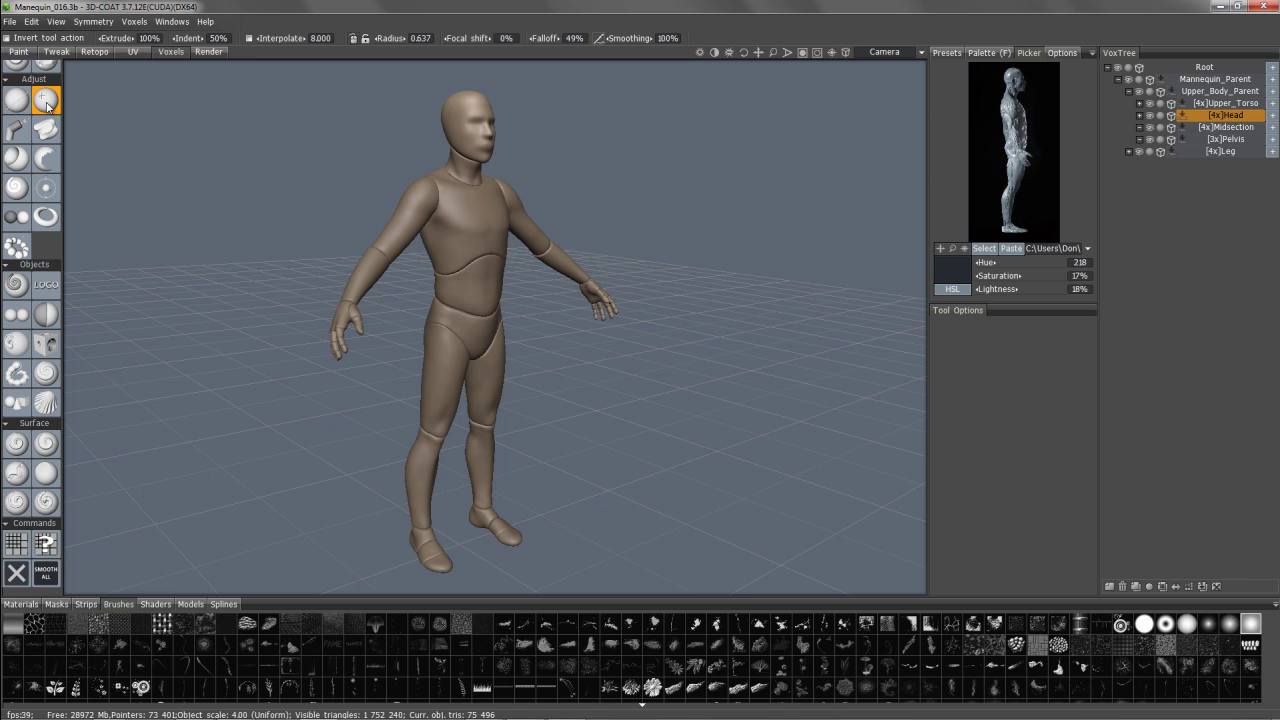
scroll(45, 105, "up", 5)
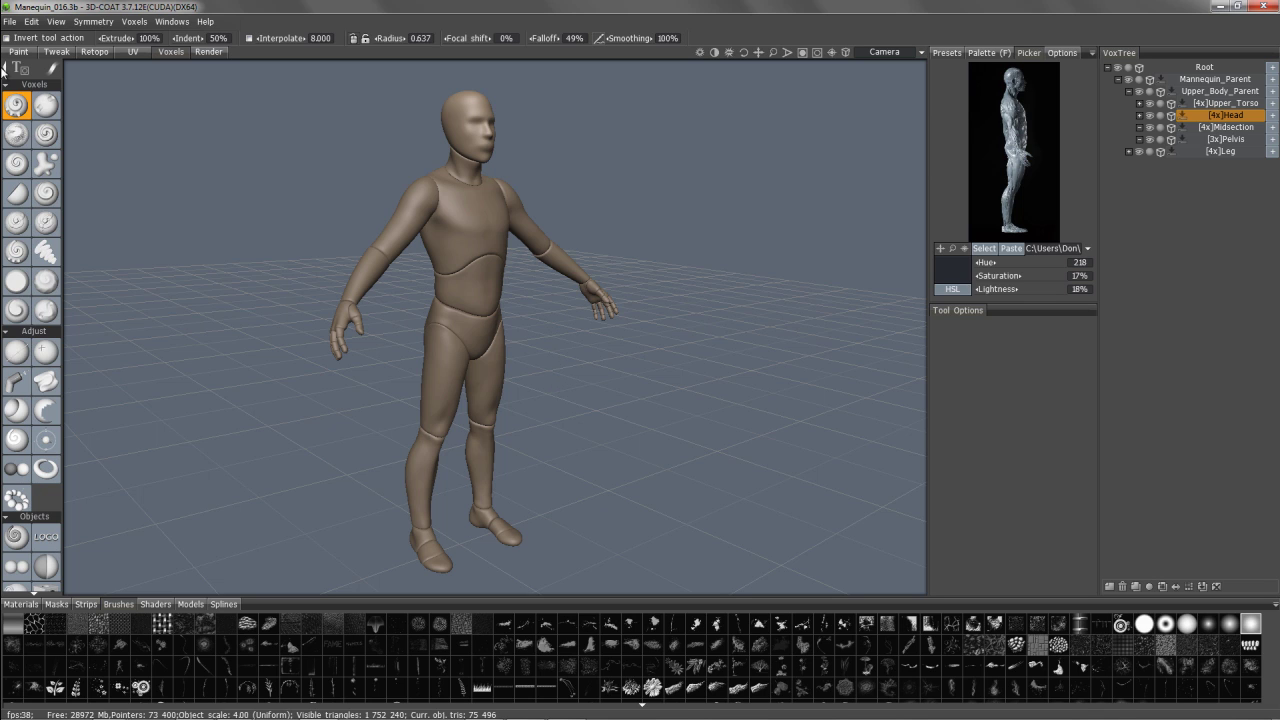
Collapse the left voxel tool panel so the mannequin viewport fills the workspace.
middle_click_drag(303, 229, 276, 229)
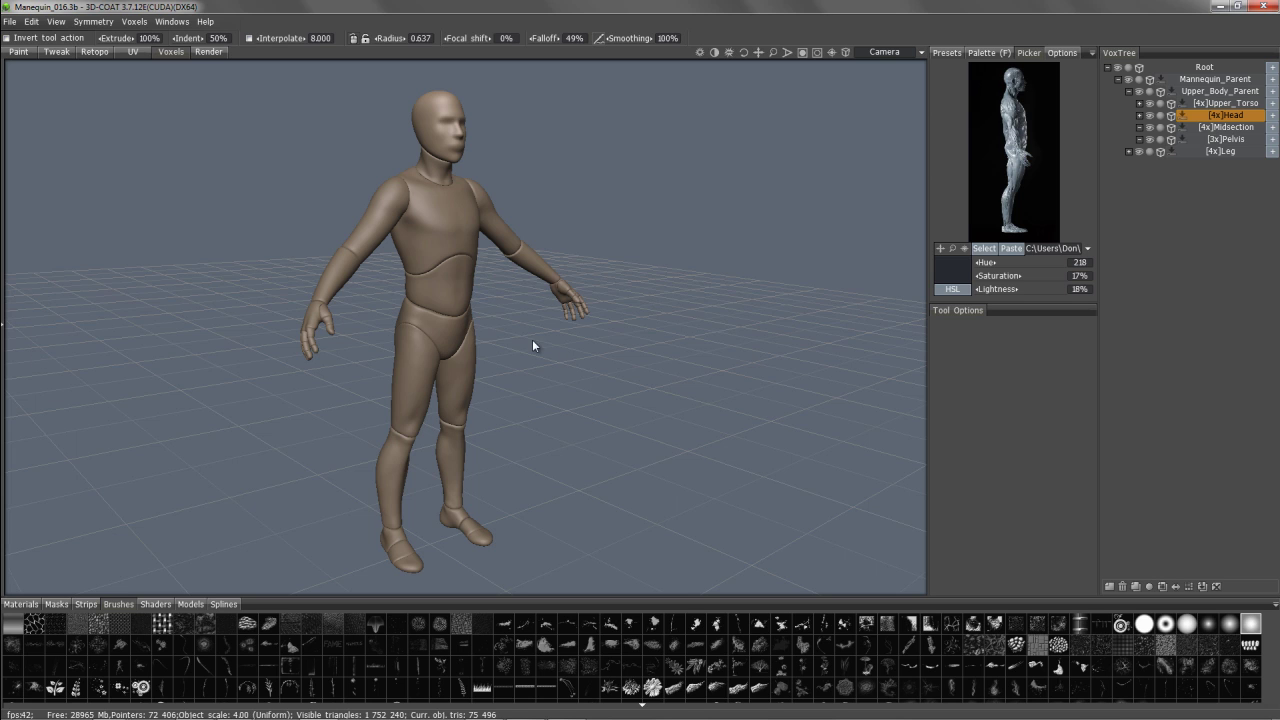
Bring up QuickAccess with Space, place Grow in slot 1, and close the panel.
key("space")
key("space")
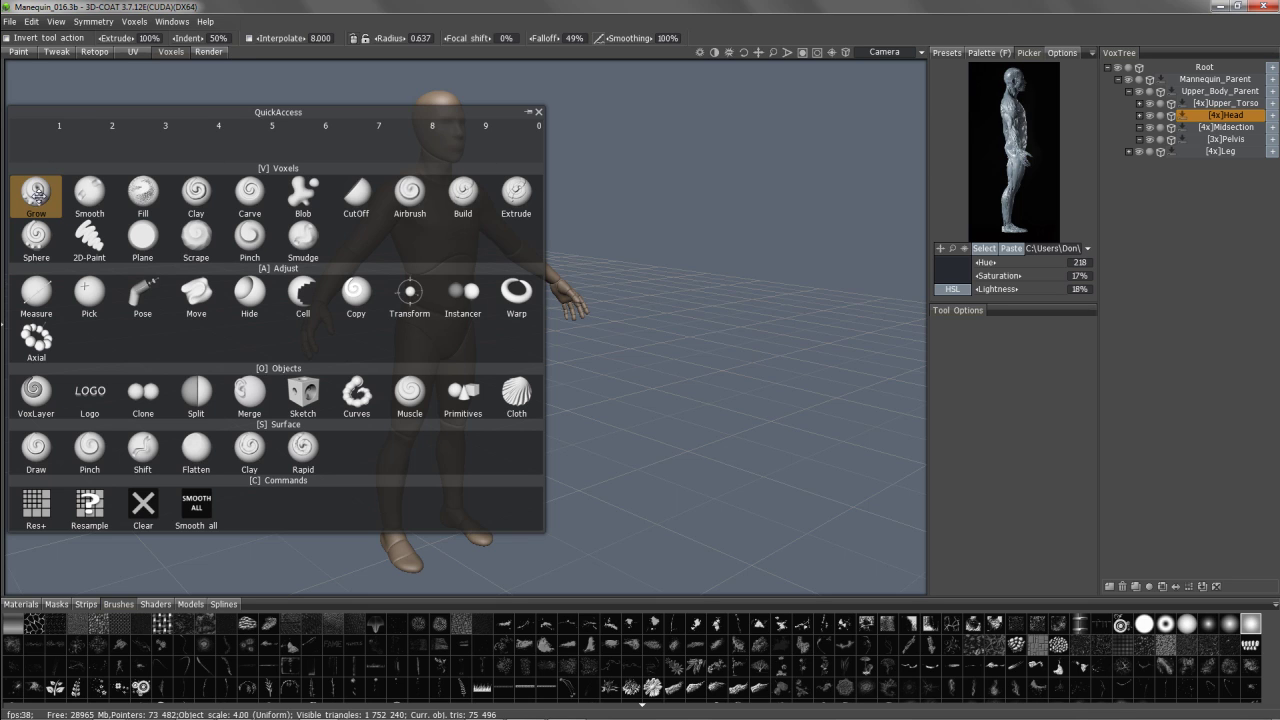
left_click_drag(41, 178, 85, 147)
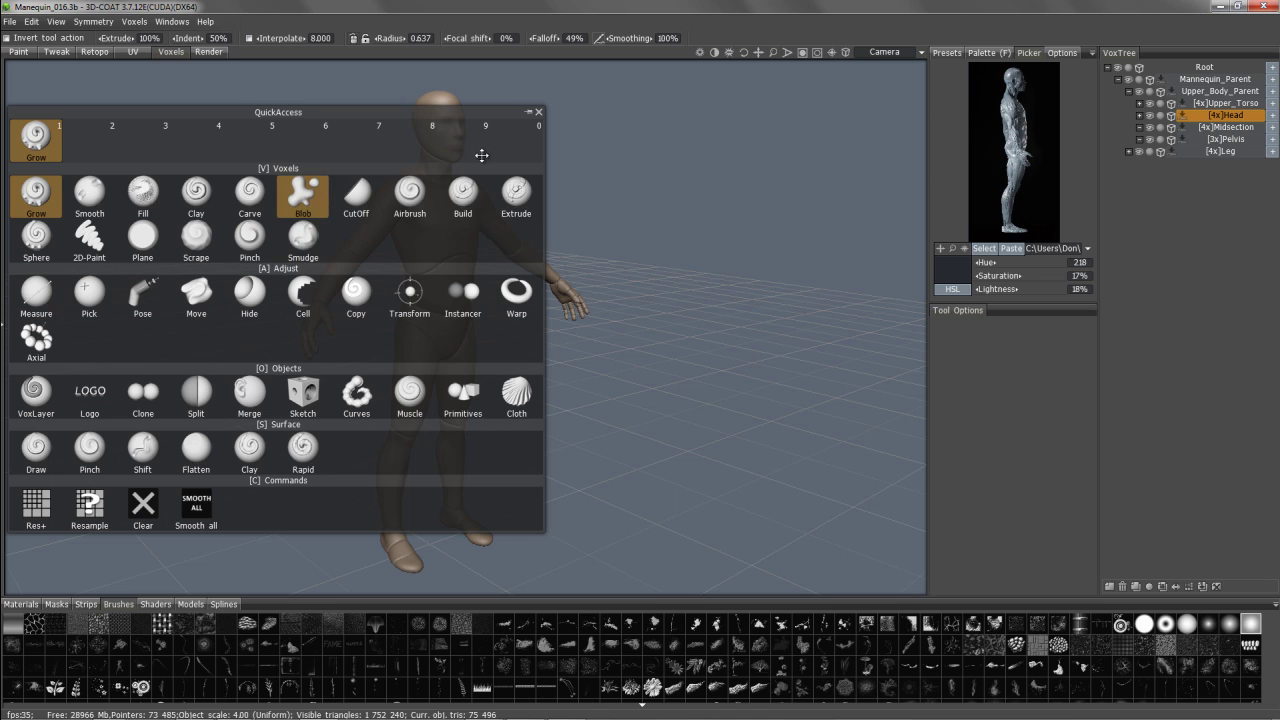
left_click(539, 113)
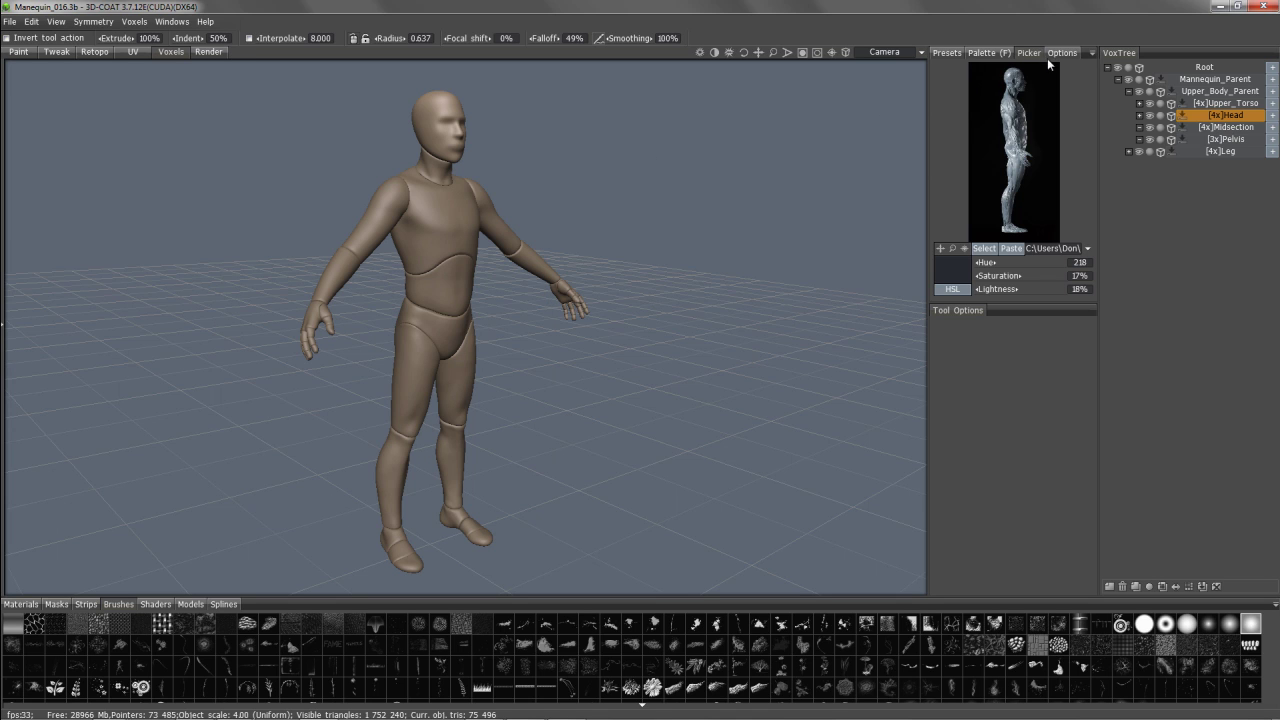
Show the Presets list and browse its preset management menu without choosing anything.
left_click(985, 52)
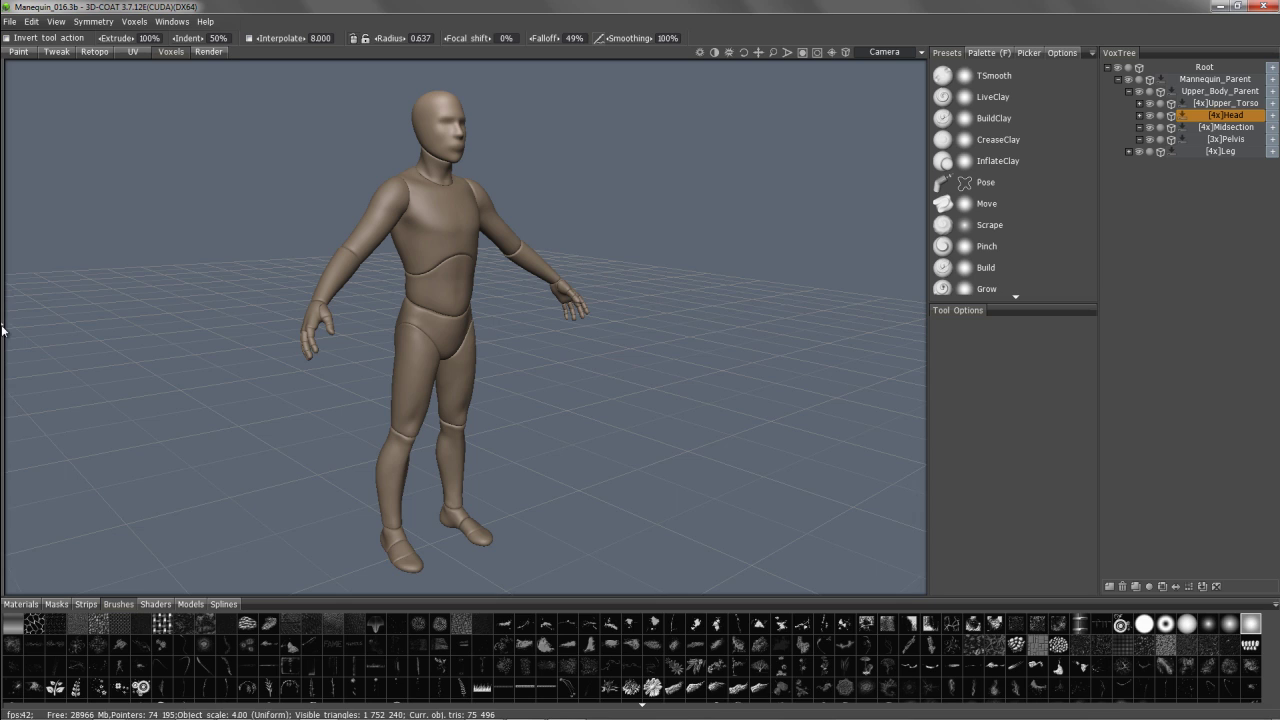
mouse_move(3, 330)
left_click(1093, 52)
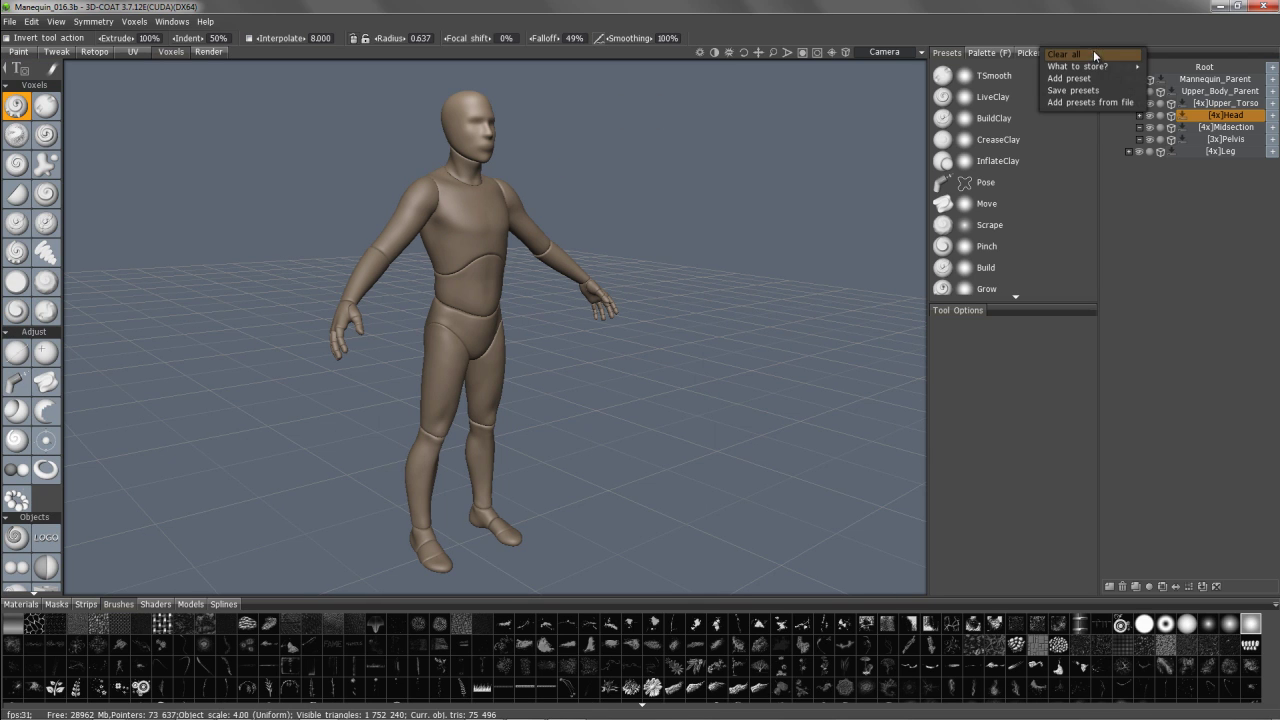
mouse_move(1086, 66)
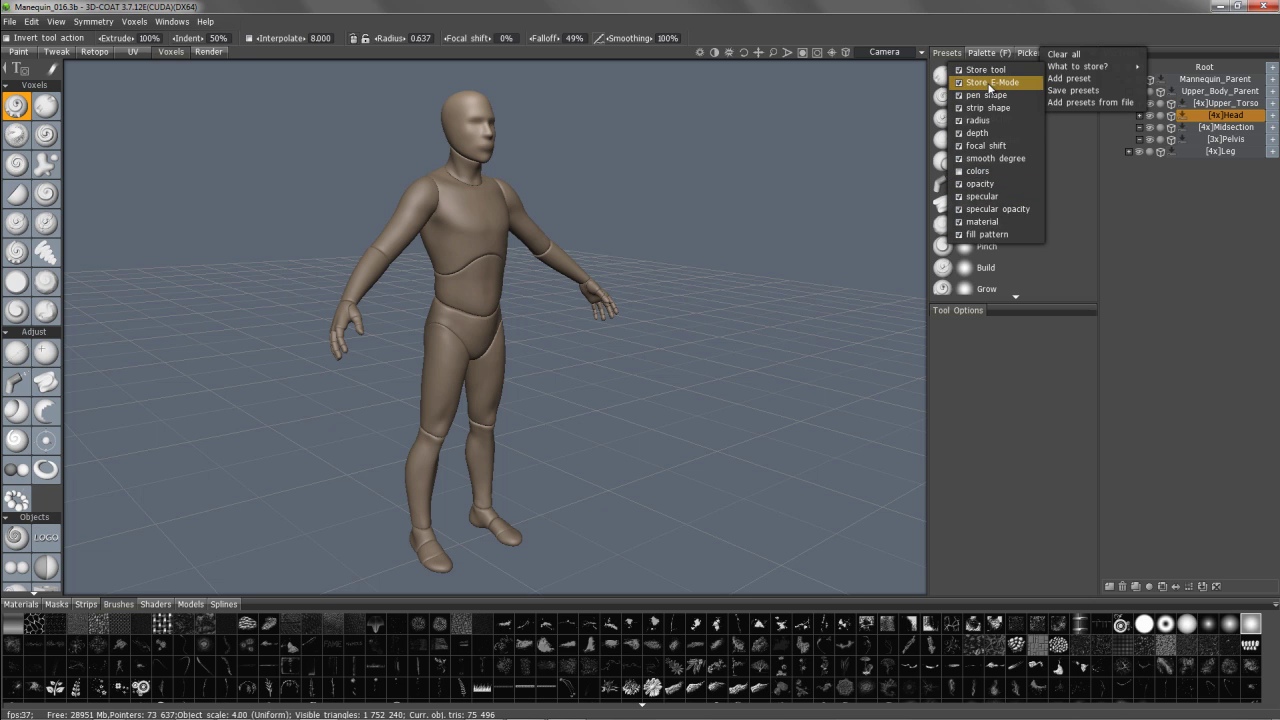
left_click(305, 165)
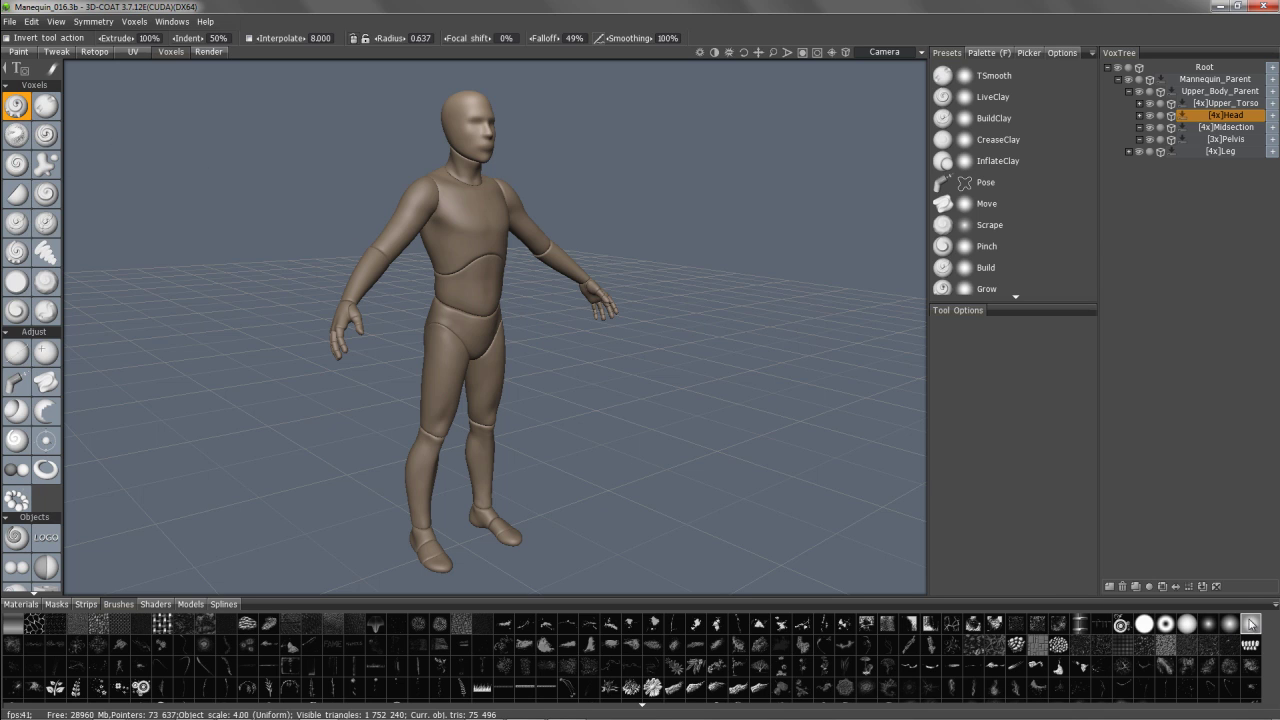
Switch to brush Options and back to the tool Palette, then view a tool's preset actions.
left_click(1064, 52)
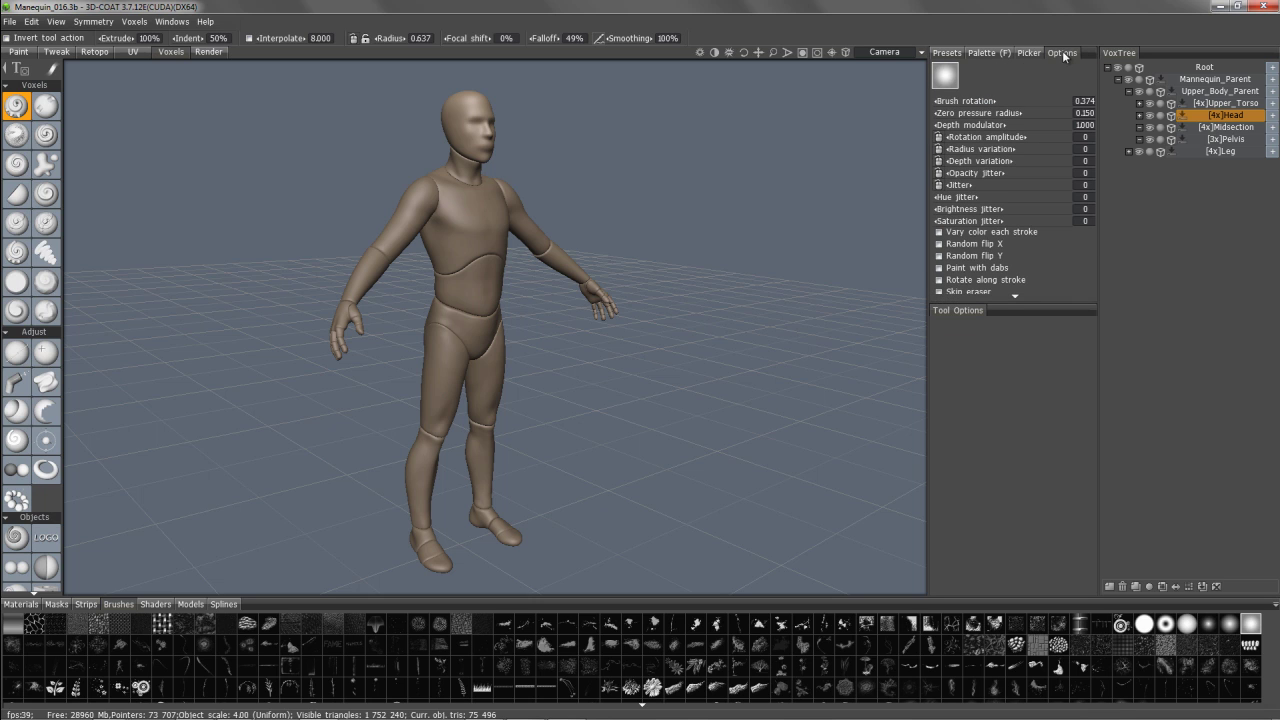
left_click(980, 52)
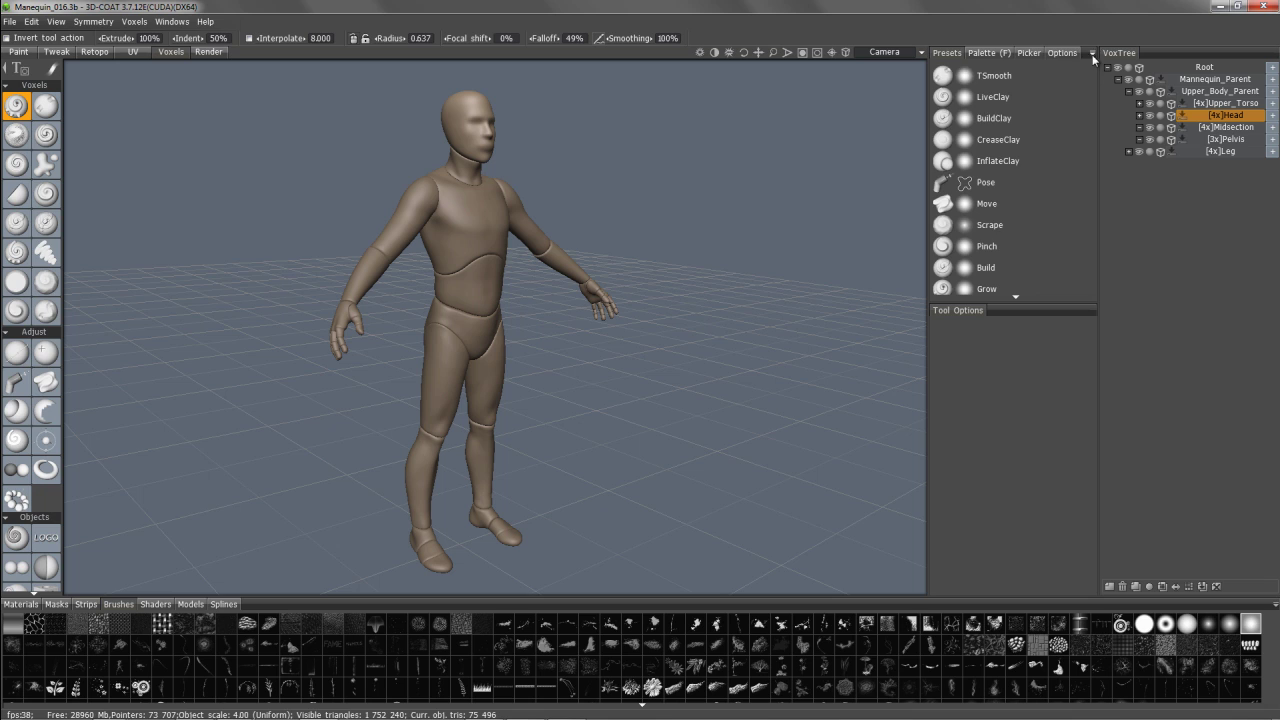
right_click(1021, 264)
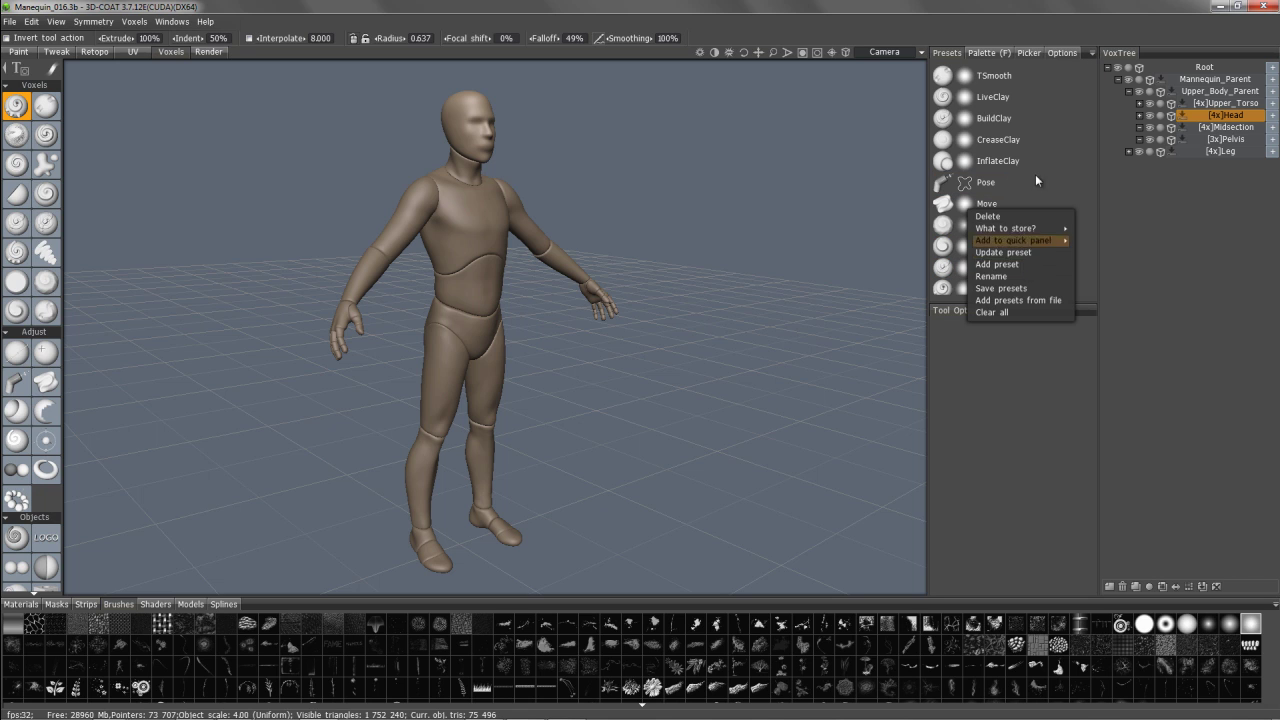
left_click(1092, 53)
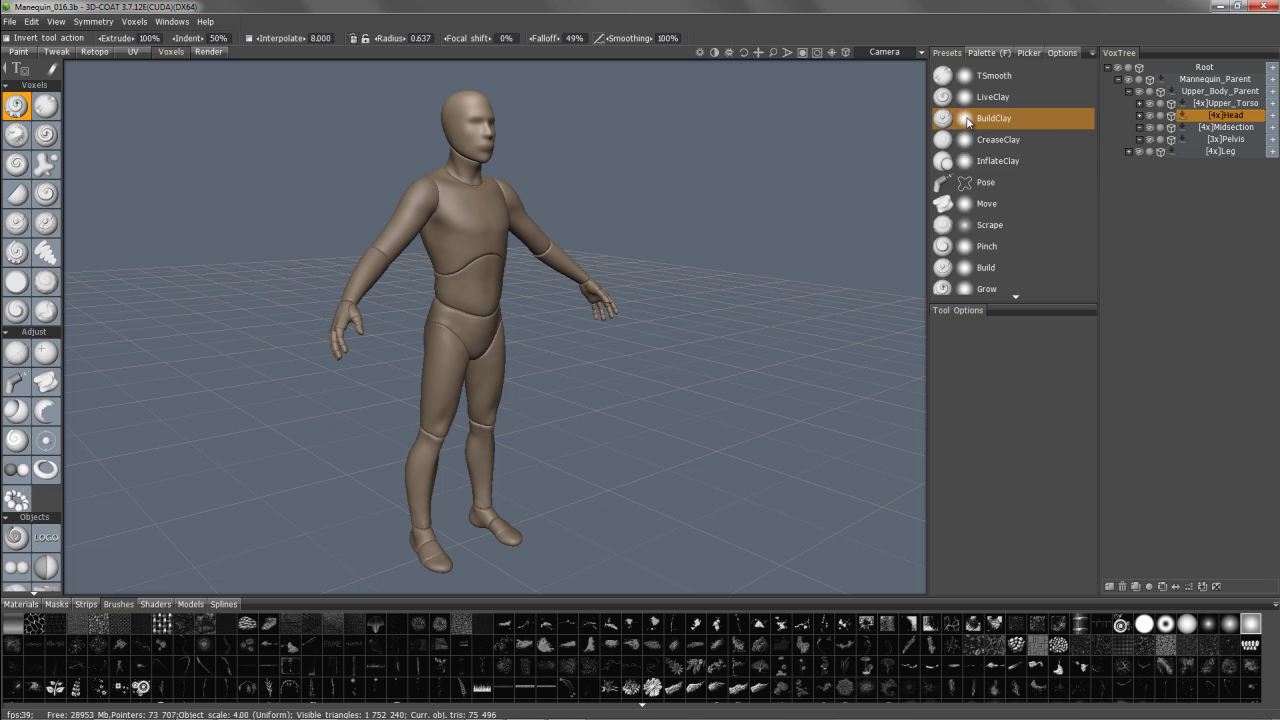
Select Move in the Palette, try dragging it above BuildClay, then raise the Palette/Tool Options splitter.
scroll(945, 203, "down", 1)
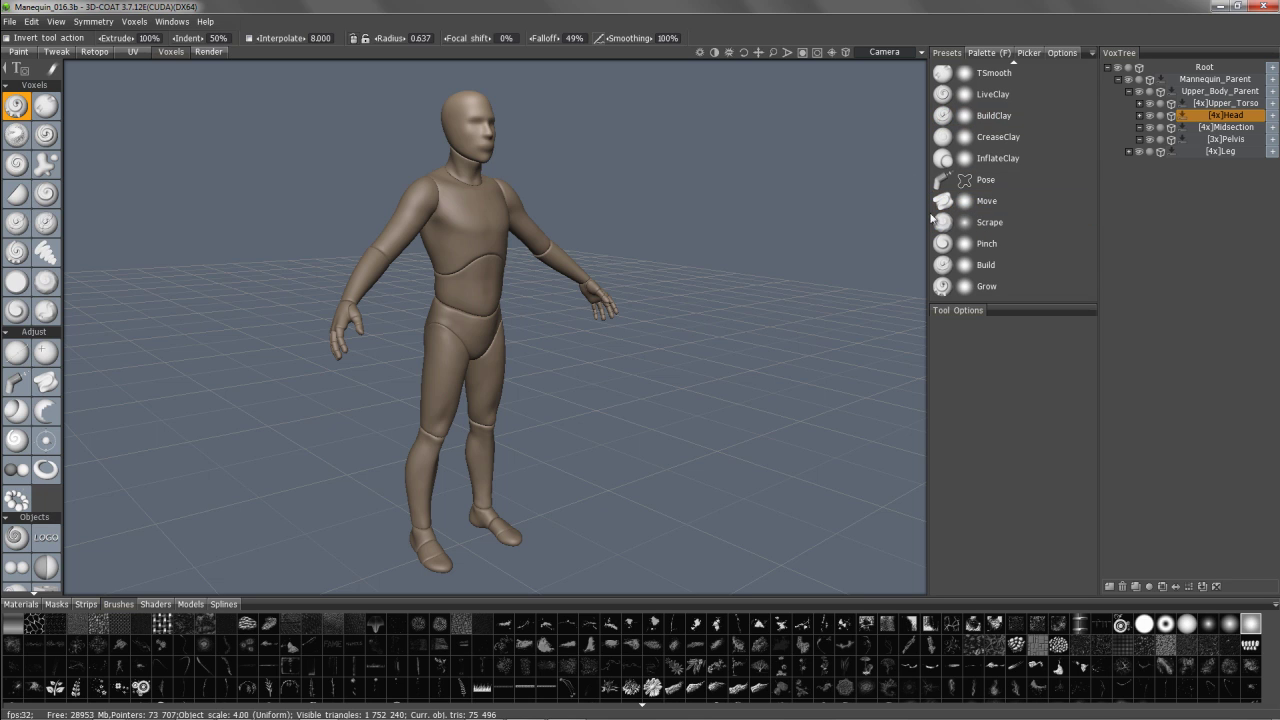
left_click(942, 201)
mouse_move(942, 201)
left_mouse_down()
mouse_move(923, 182)
mouse_move(943, 178)
mouse_move(947, 88)
mouse_move(950, 205)
left_mouse_up()
left_click_drag(1016, 303, 1014, 249)
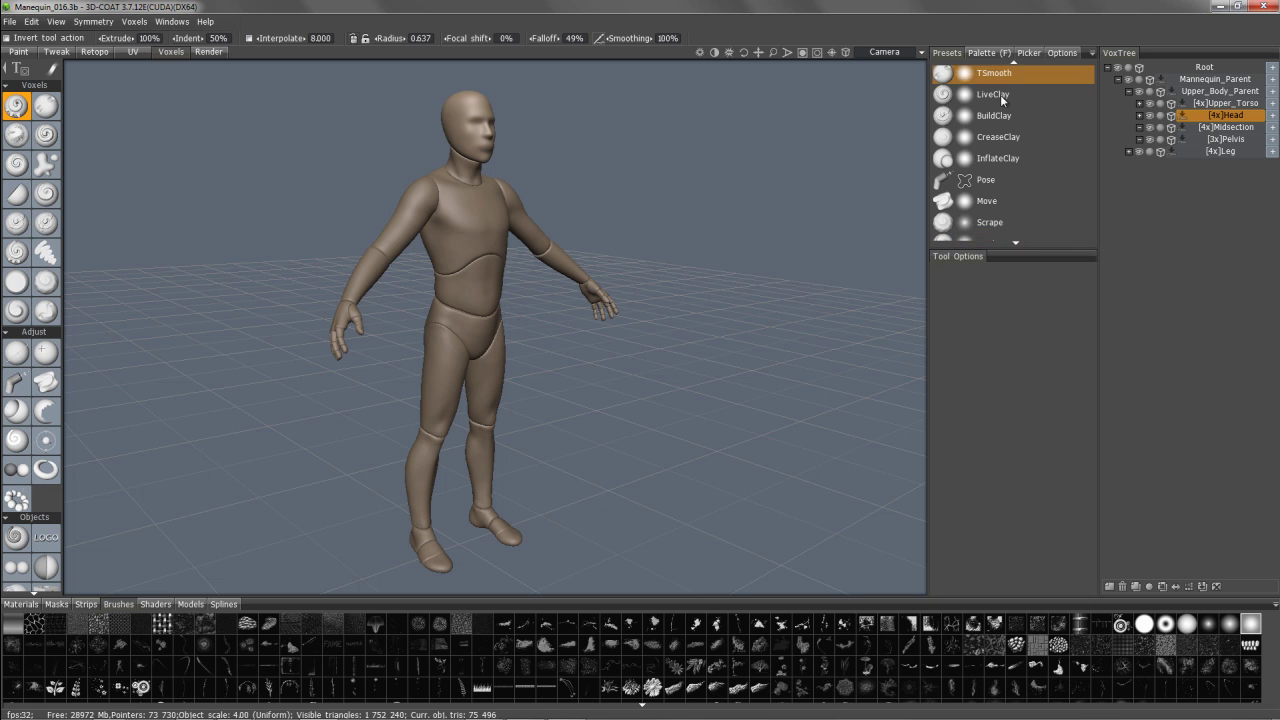
scroll(994, 132, "down", 2)
scroll(994, 132, "up", 2)
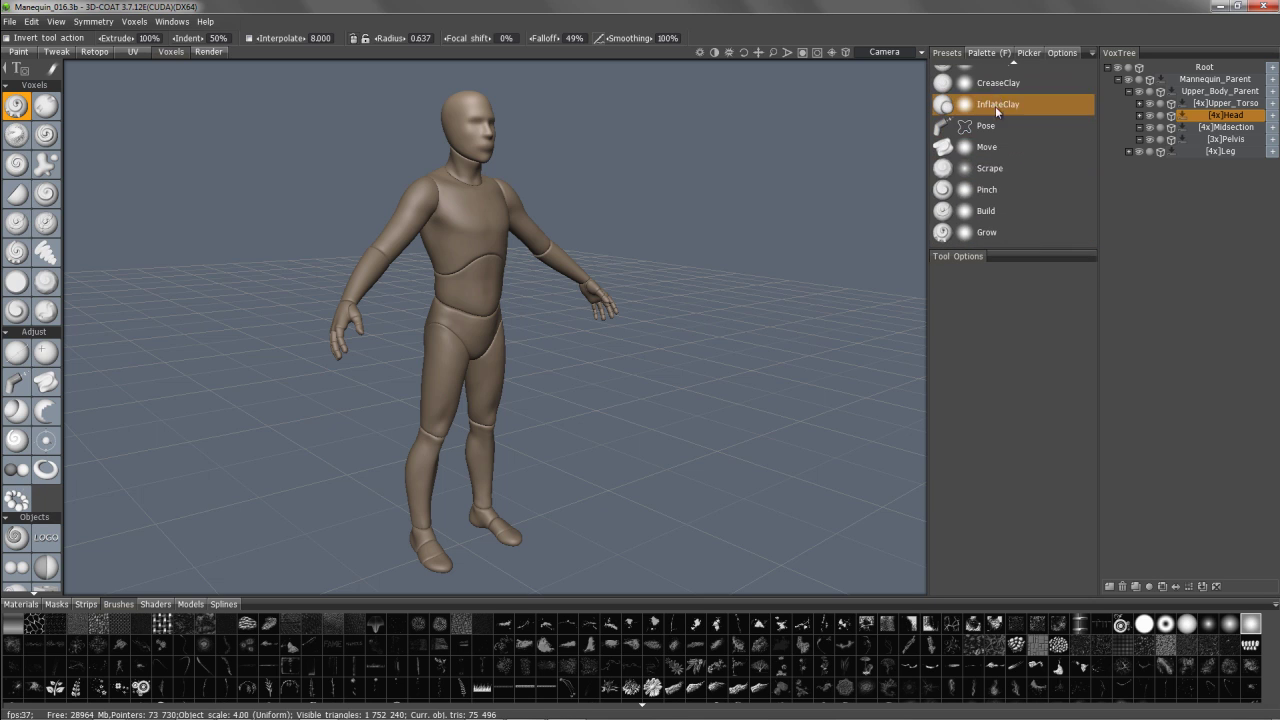
scroll(998, 180, "down", 3)
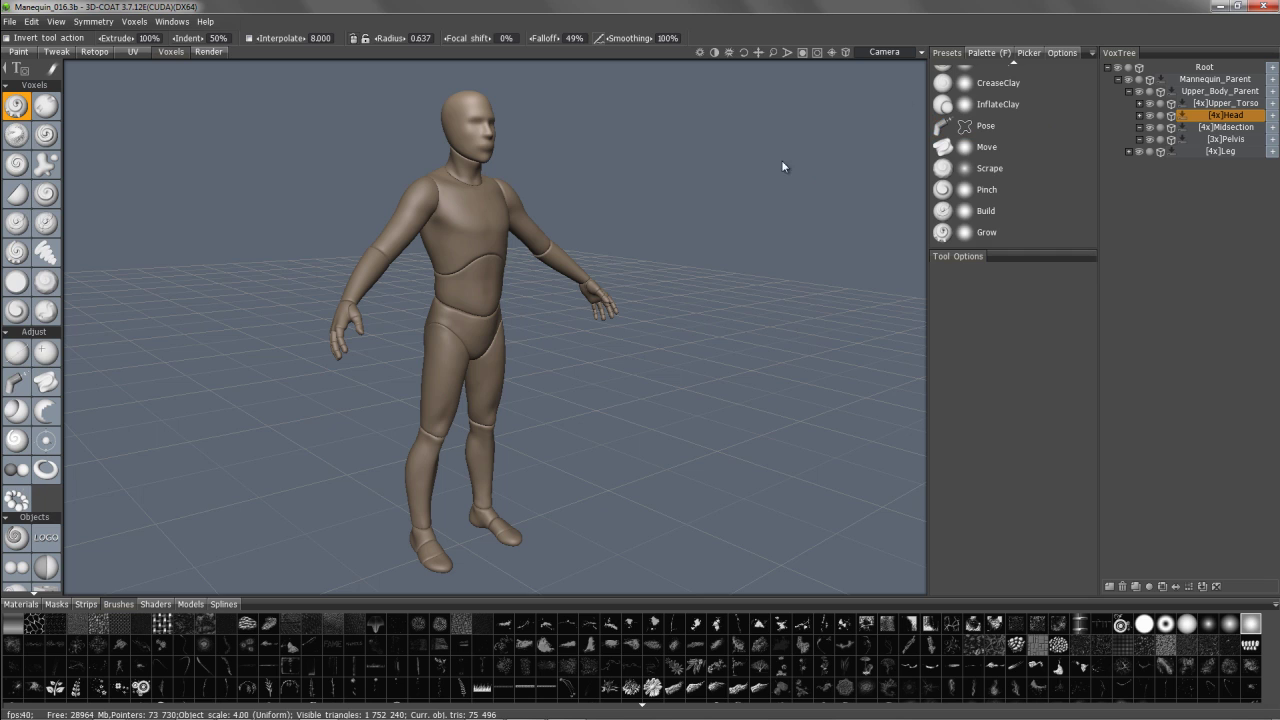
Open Edit > Preferences, reposition the window up and left, then cancel without changes.
left_click(33, 22)
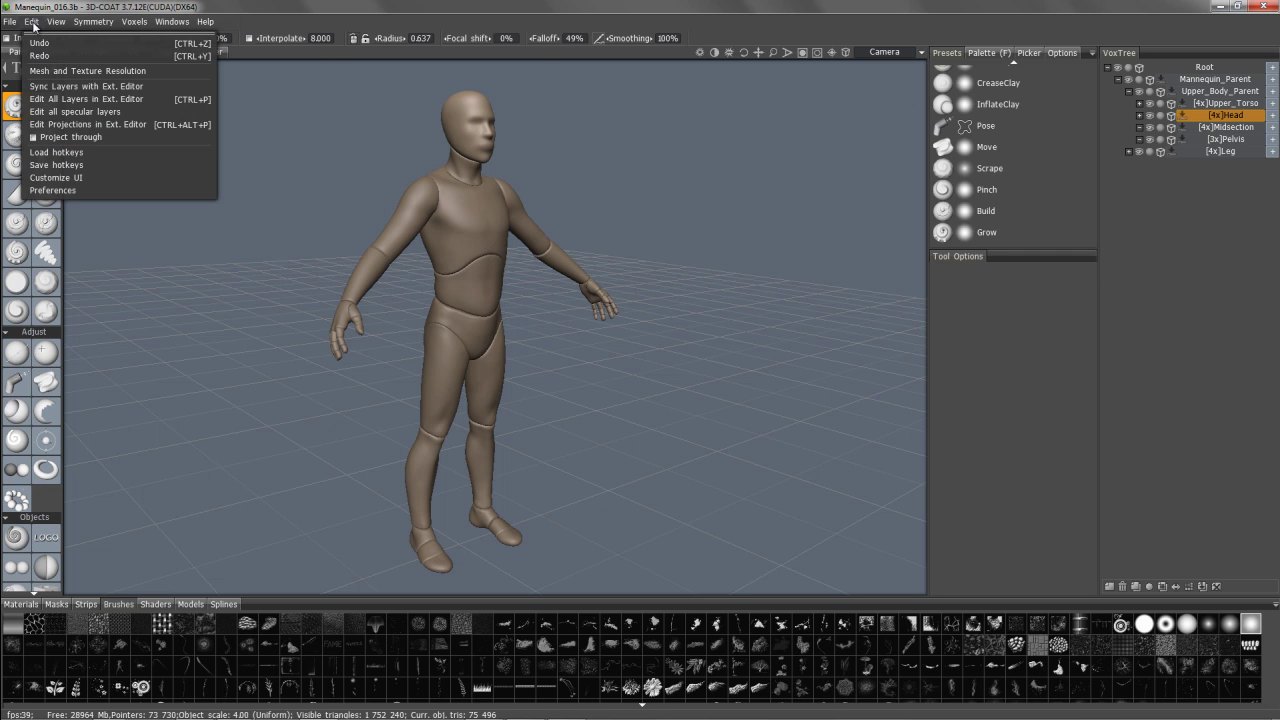
left_click(84, 197)
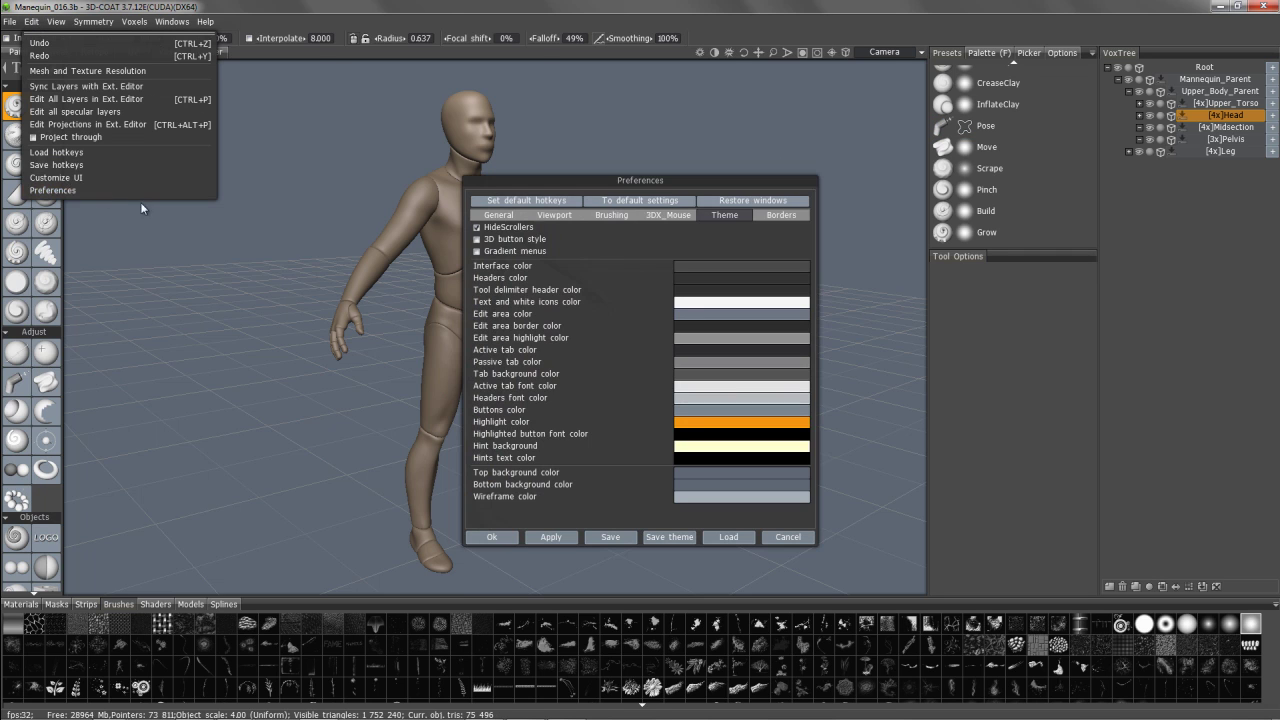
left_click_drag(596, 179, 537, 135)
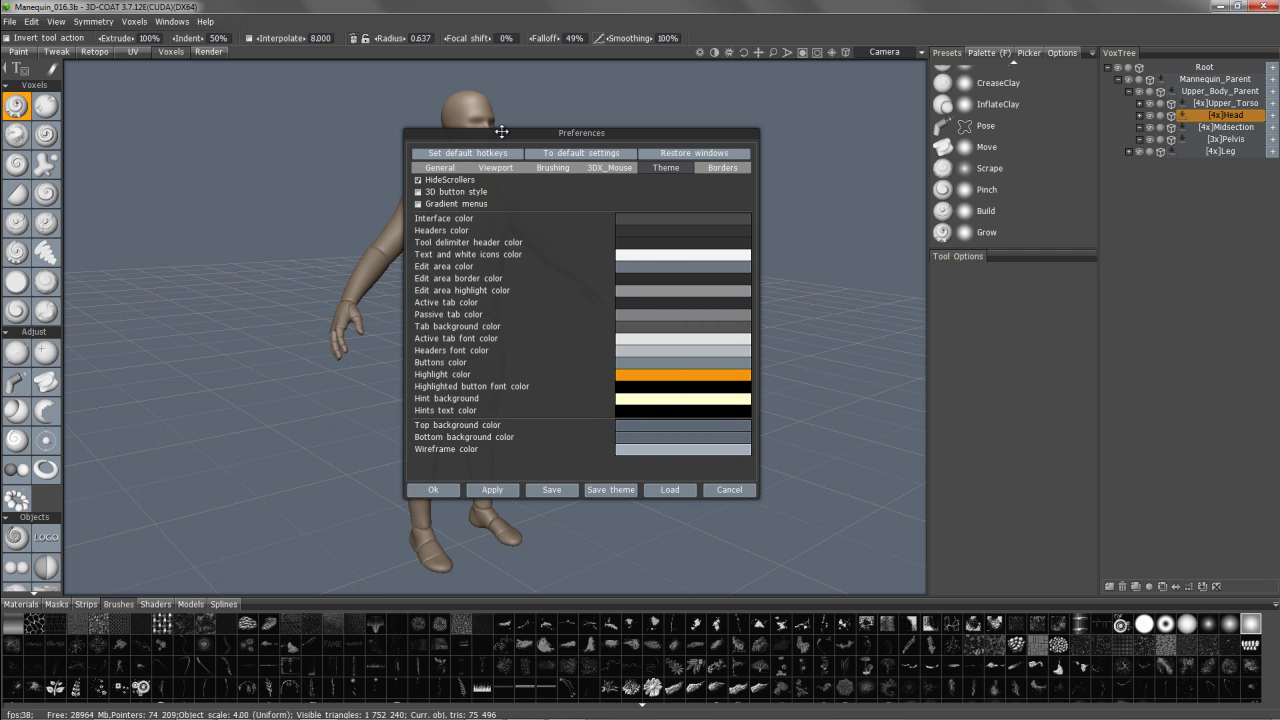
left_click_drag(501, 133, 416, 101)
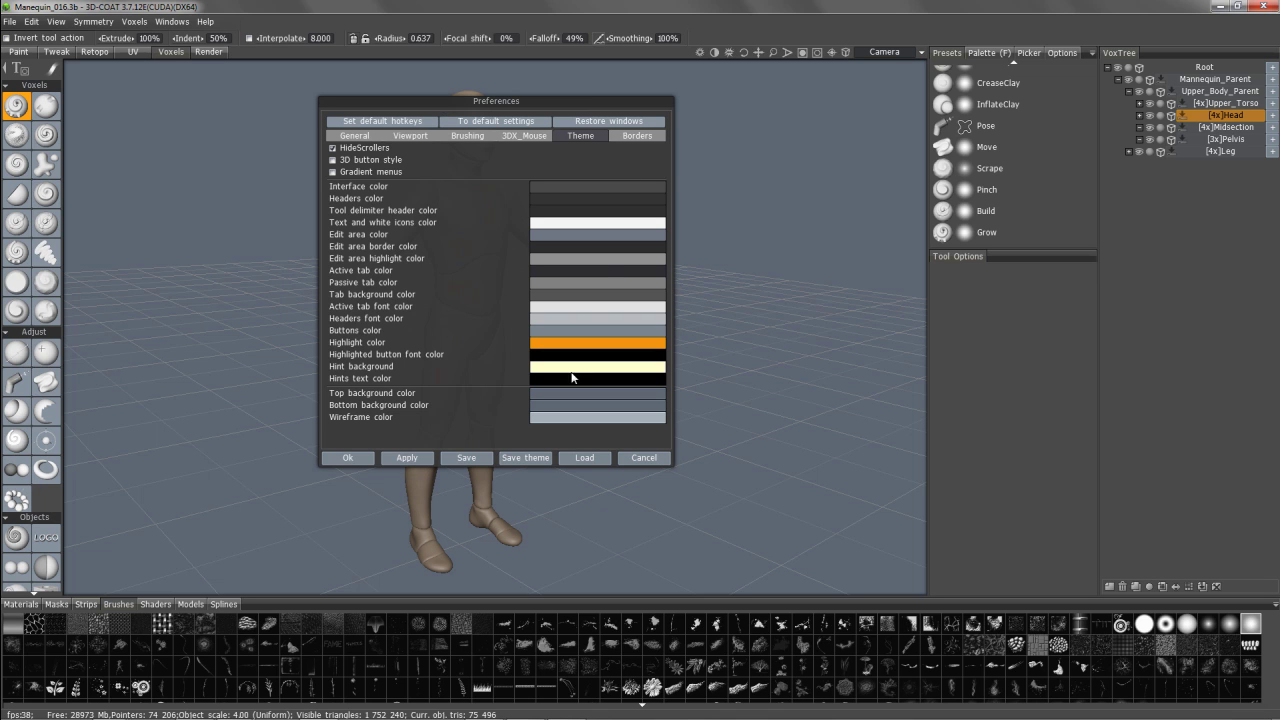
left_click(643, 458)
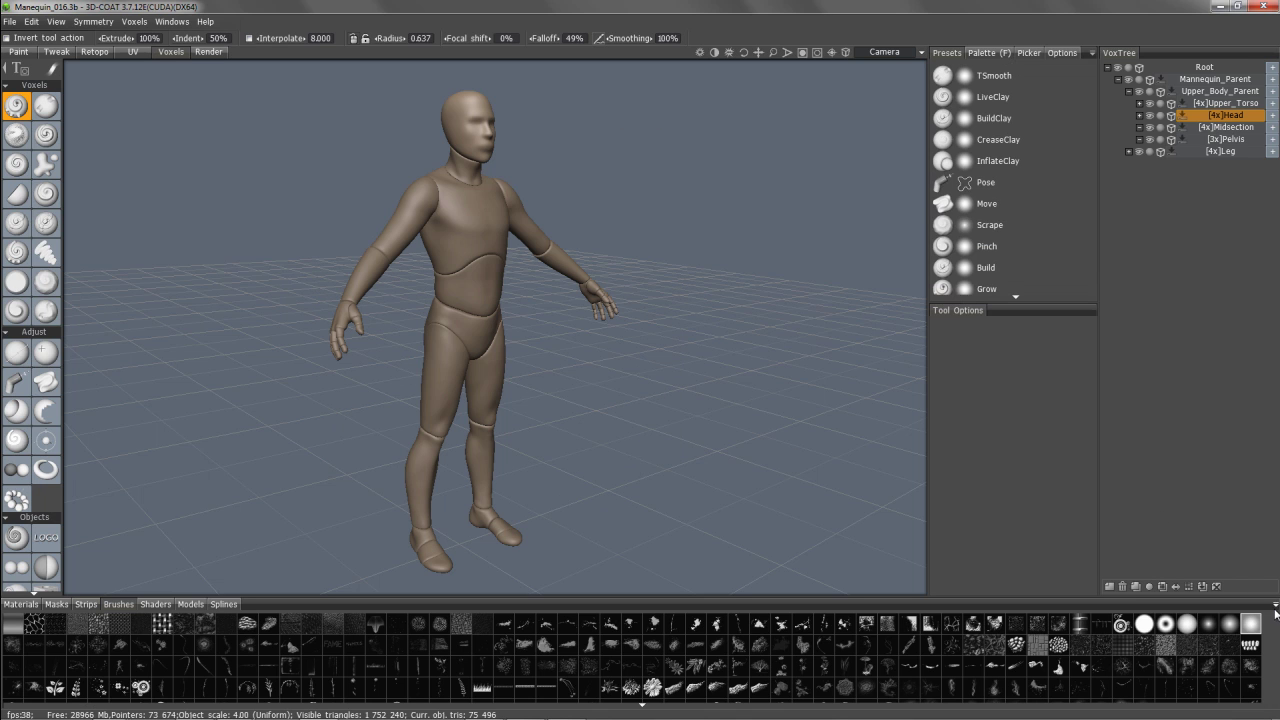
View the Brushes panel size options, dismiss them, and switch to the Retopo room.
right_click(1276, 608)
mouse_move(1207, 630)
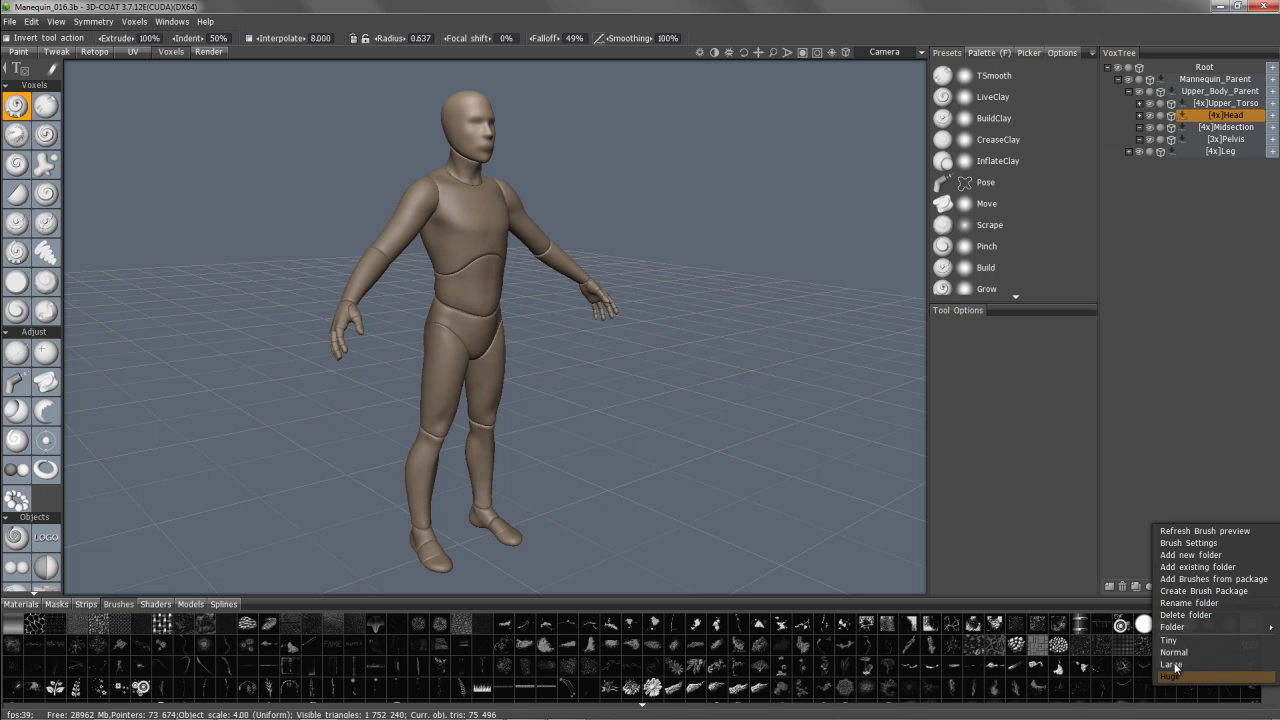
left_click(1200, 676)
left_click(93, 51)
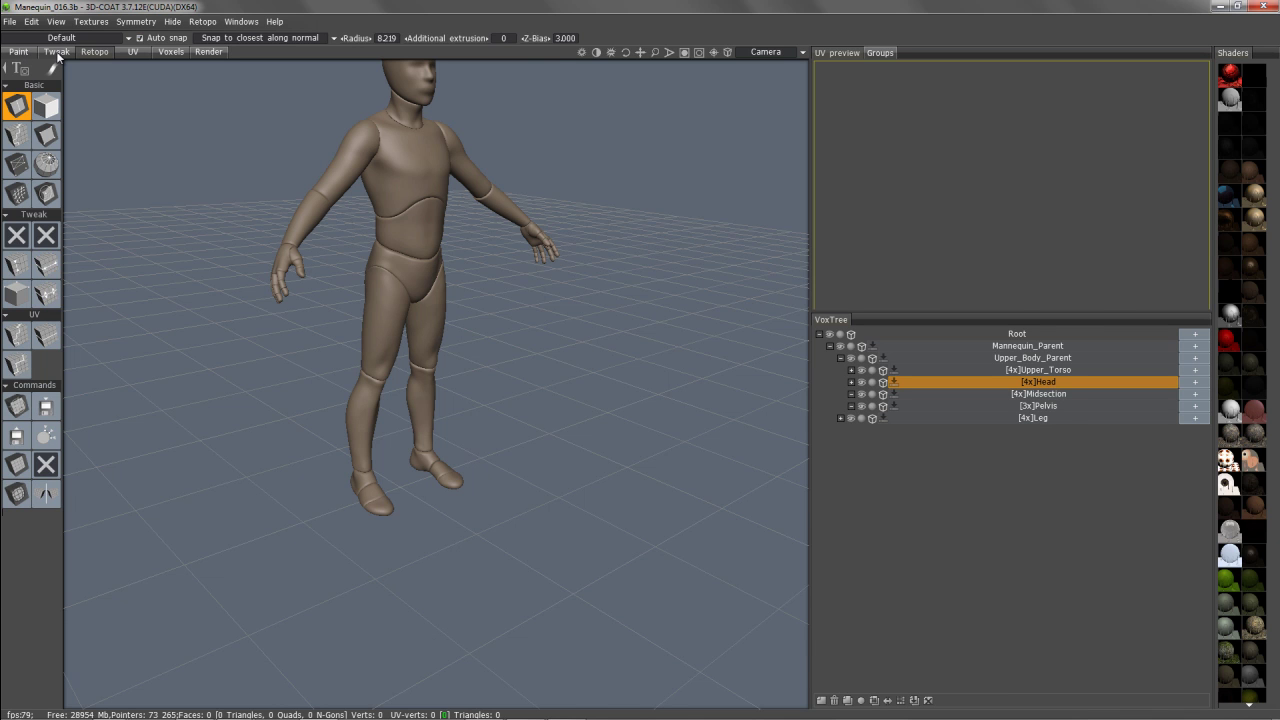
Visit the Tweak, Paint and UV rooms in turn, then return to the Voxels room.
left_click(56, 51)
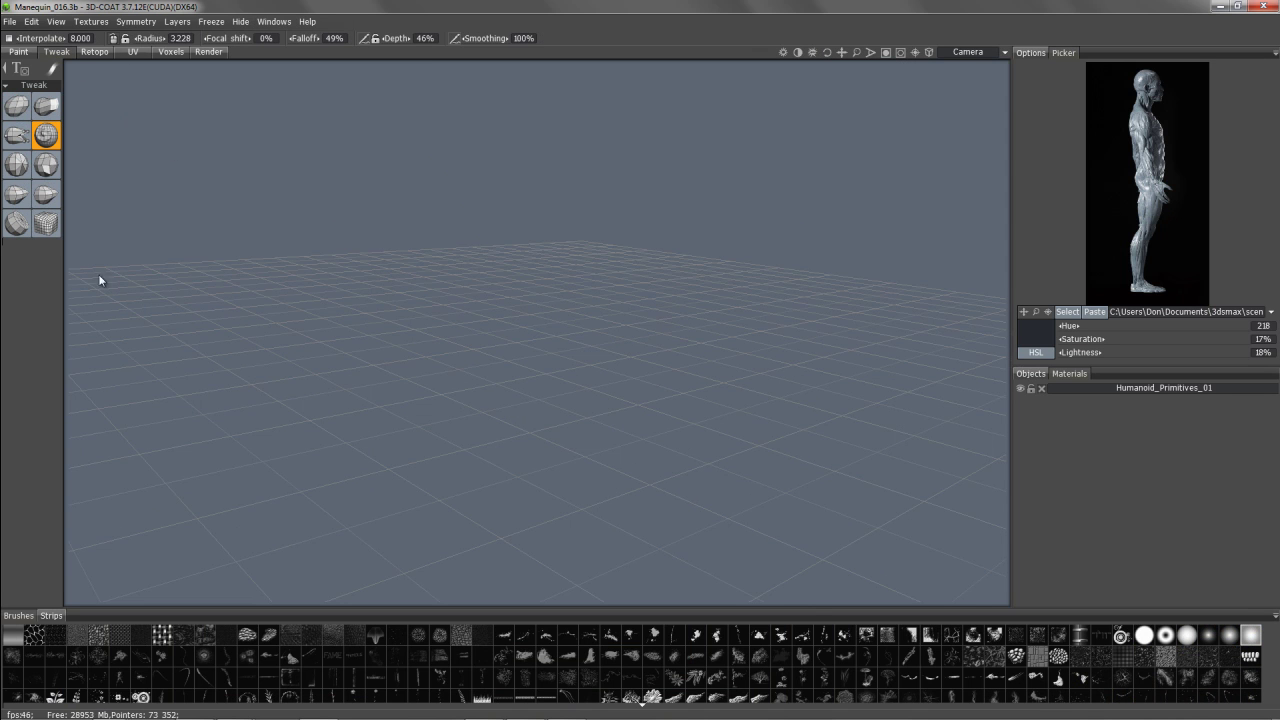
left_click(19, 52)
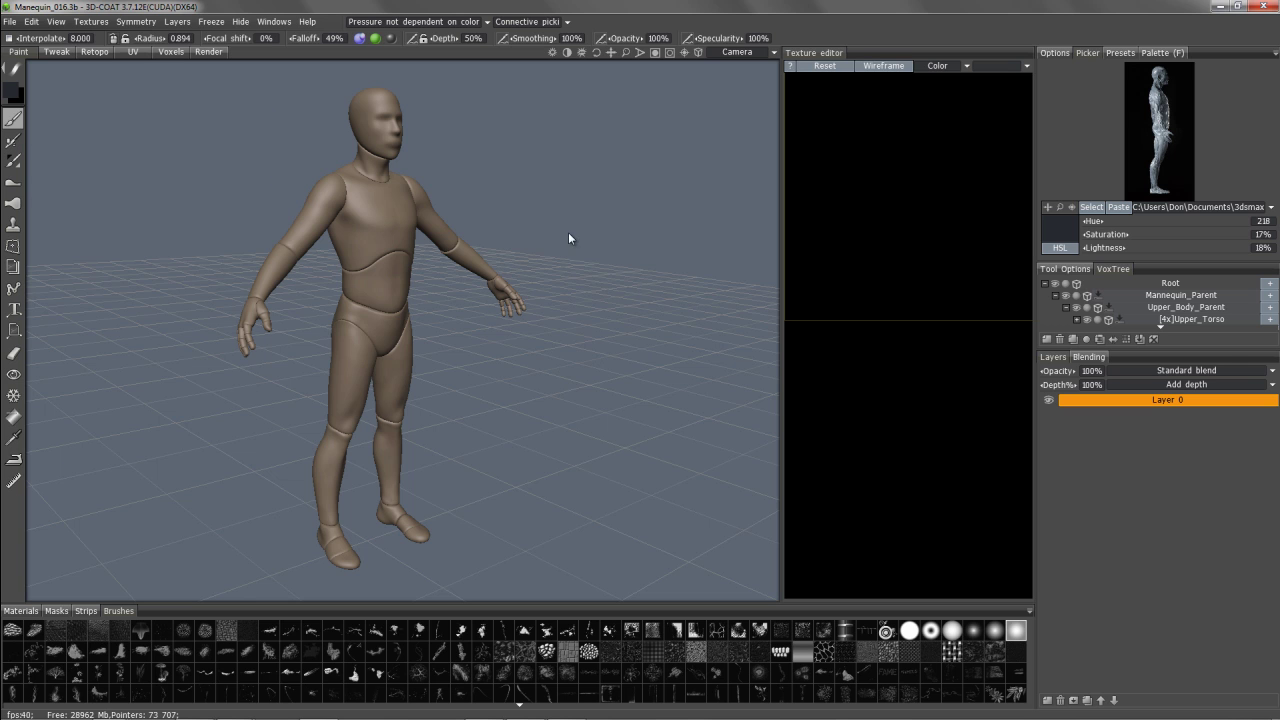
left_click(133, 52)
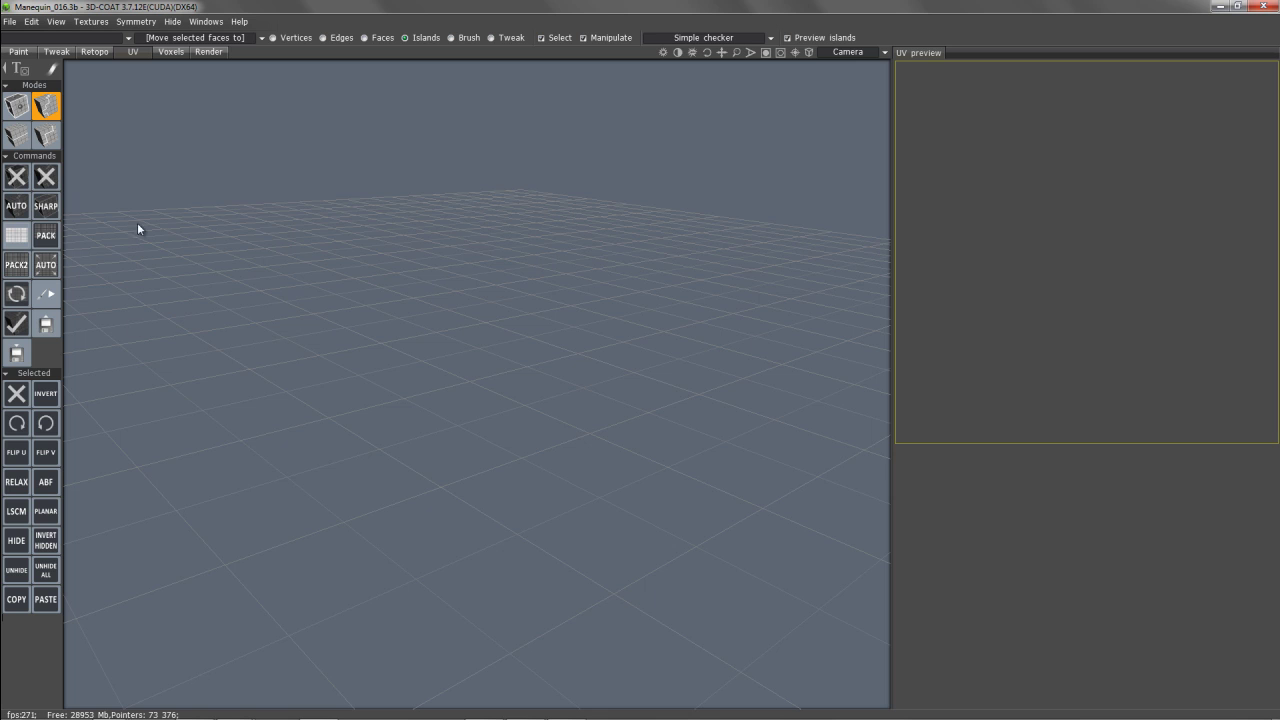
left_click(169, 51)
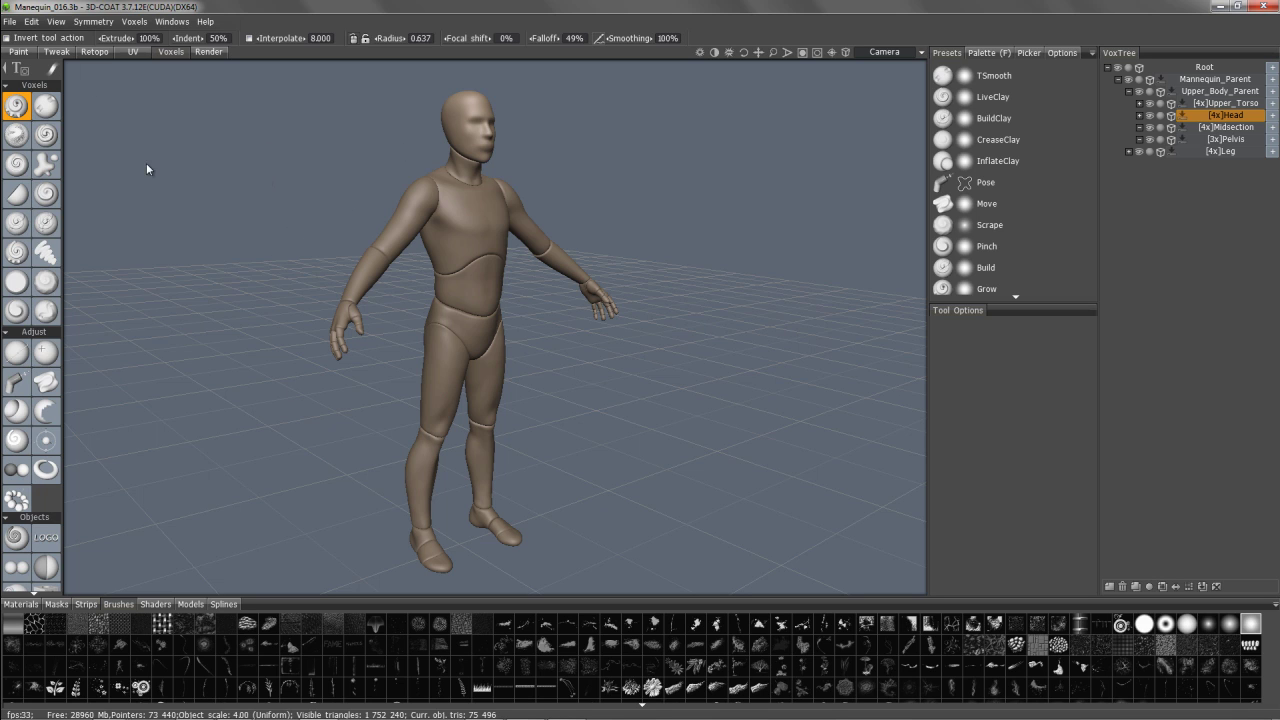
Orbit the camera to view the mannequin from a slightly higher, rotated angle.
left_click_drag(211, 149, 283, 289)
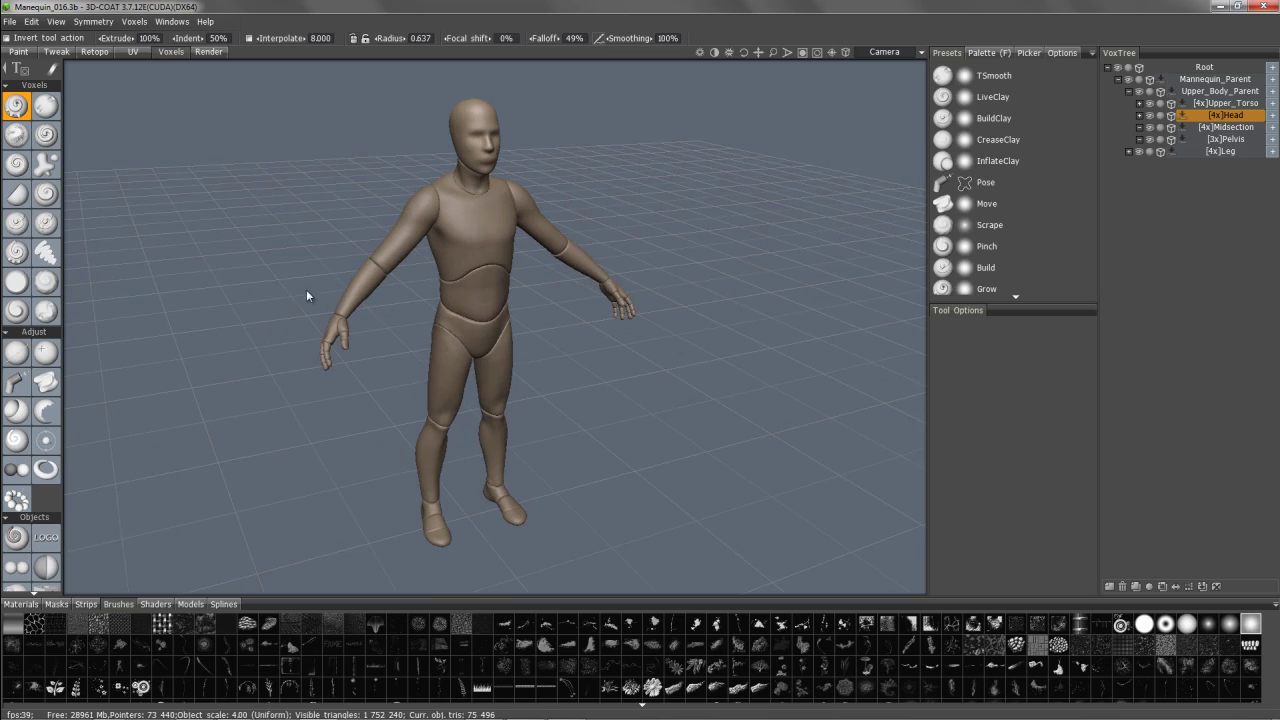